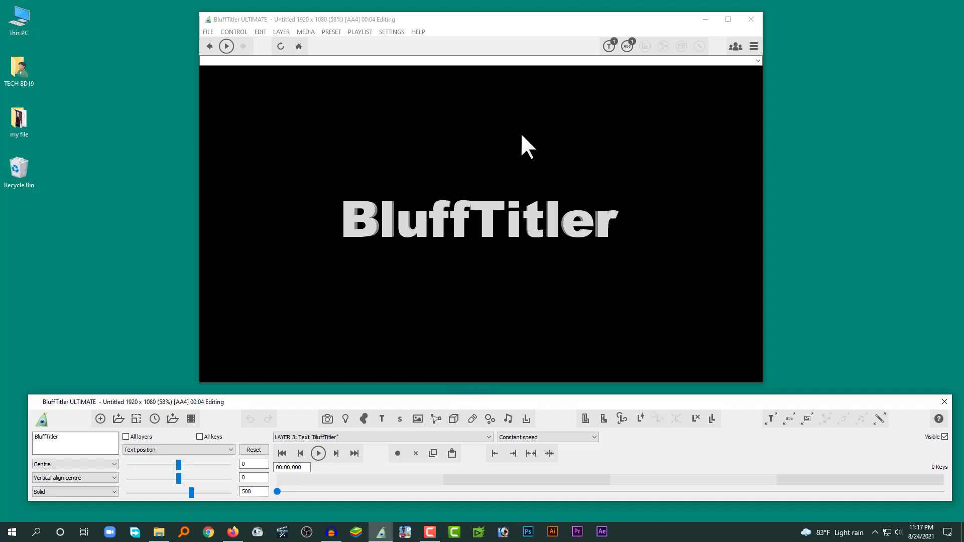
left_click_drag(498, 18, 489, 19)
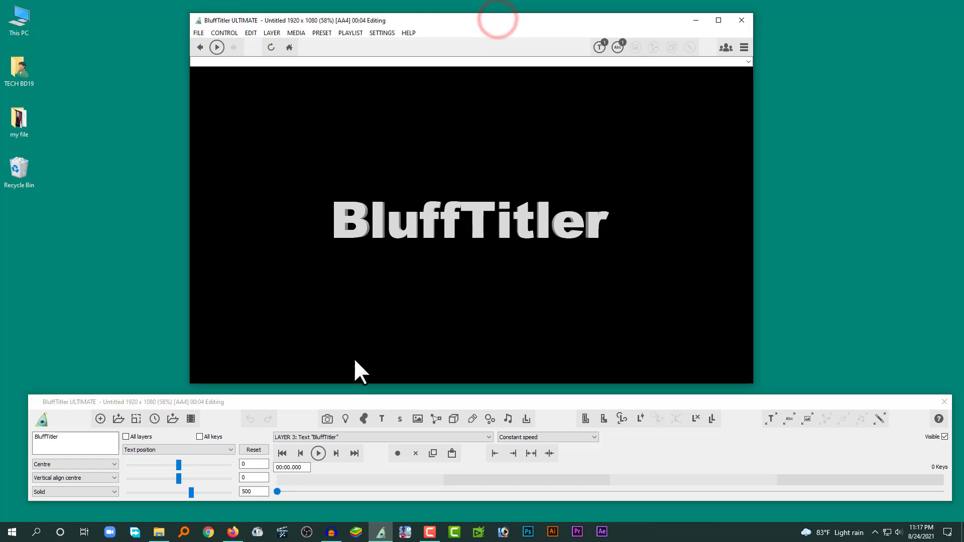
left_click(330, 403)
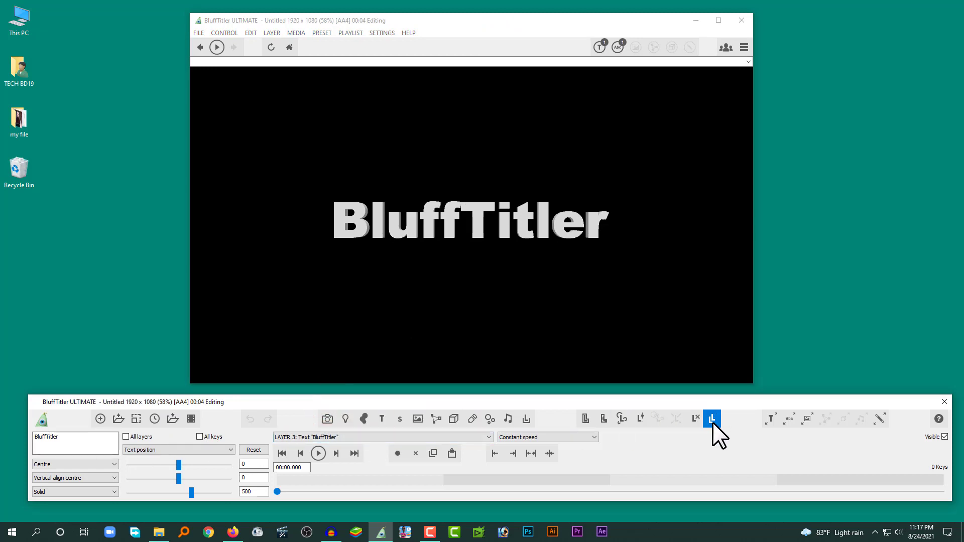
left_click(263, 32)
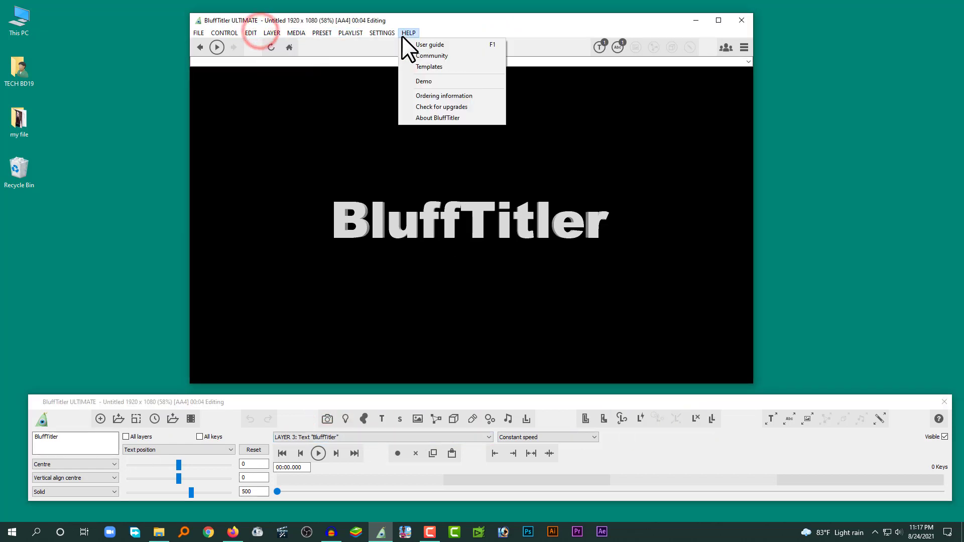
mouse_move(238, 34)
left_click(586, 193)
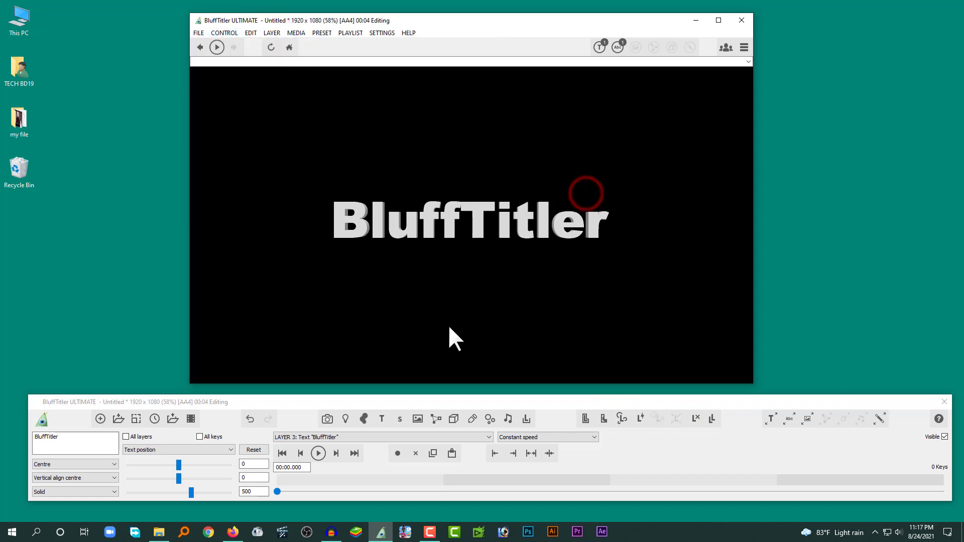
left_click(413, 400)
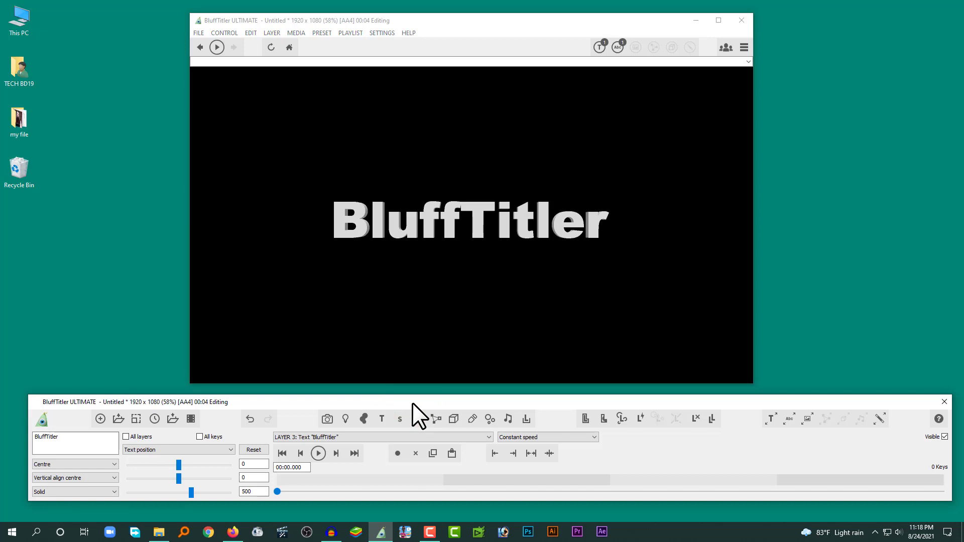
Step: Open the BlueStripes show from the Text folder of the Shows library
left_click(119, 418)
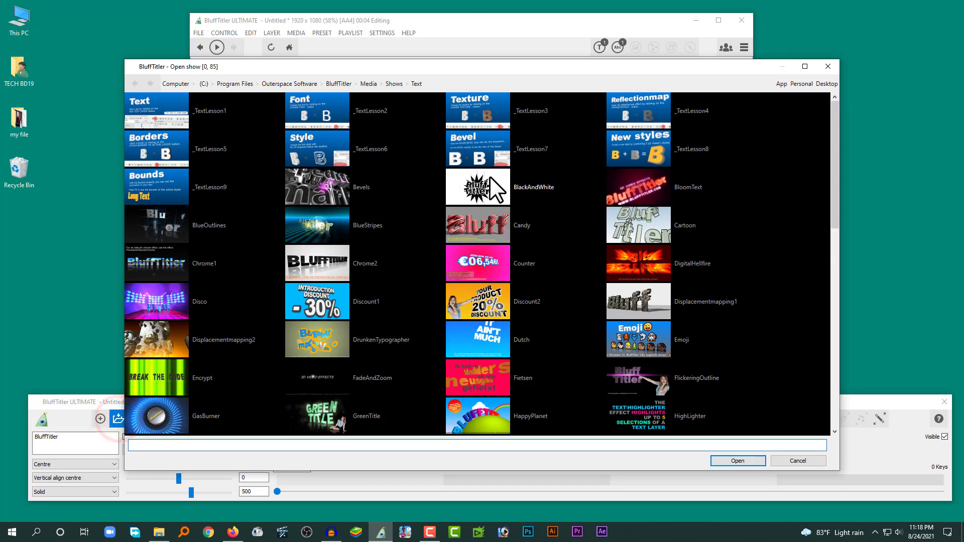
left_click(392, 84)
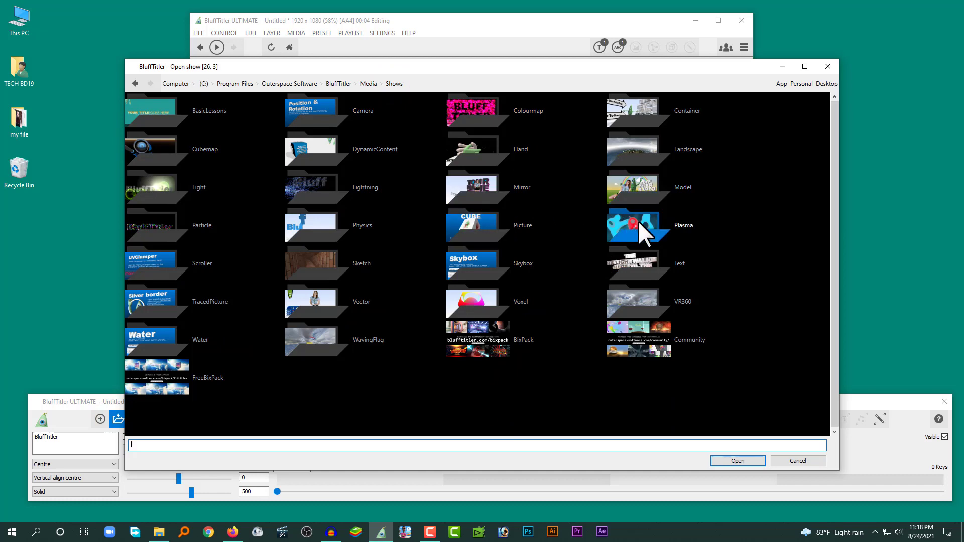
left_click(668, 261)
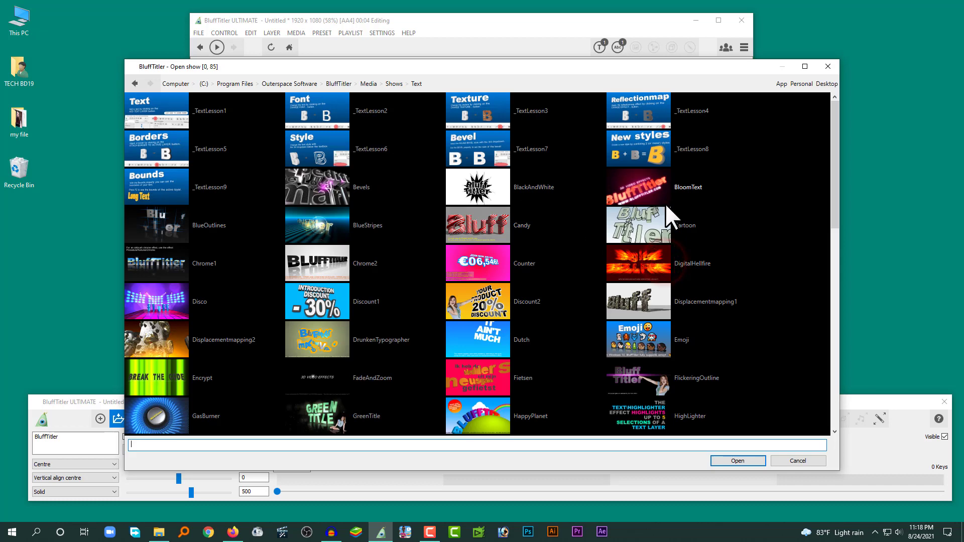
scroll(660, 221, "down", 3)
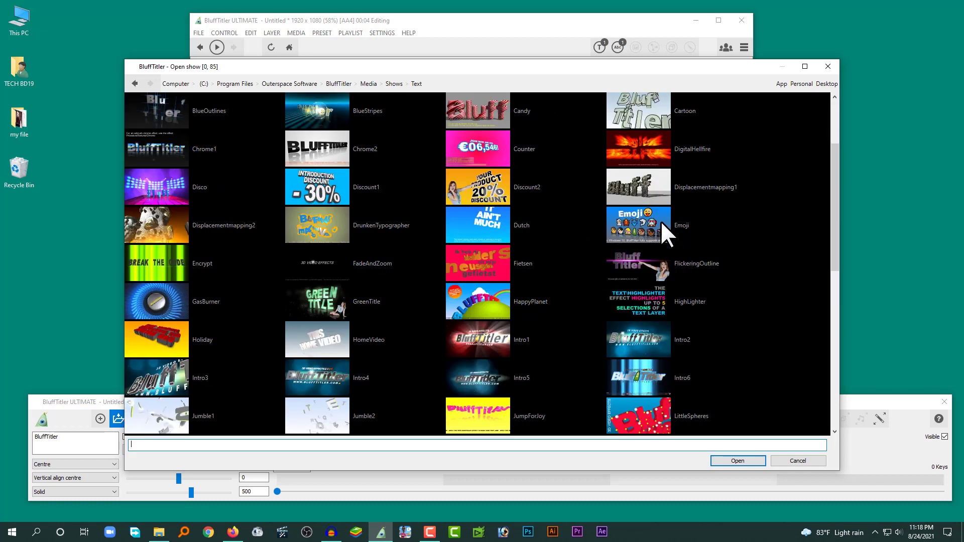
scroll(632, 212, "up", 2)
scroll(631, 207, "up", 1)
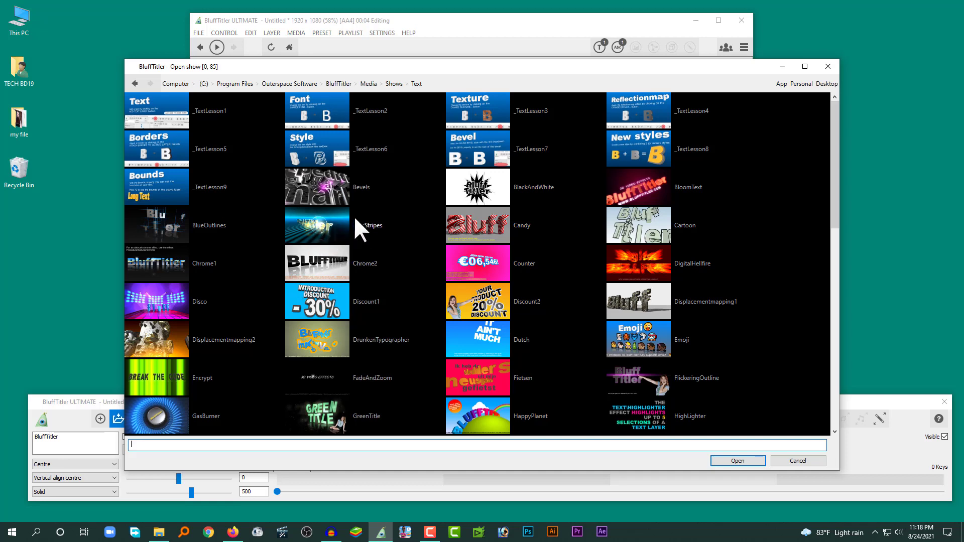
left_click(324, 226)
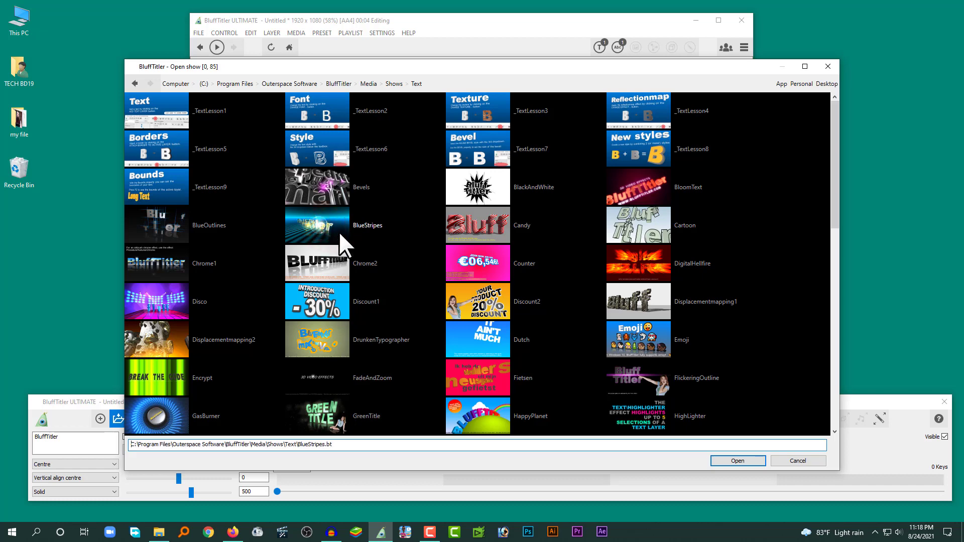
left_click(728, 461)
left_click(490, 303)
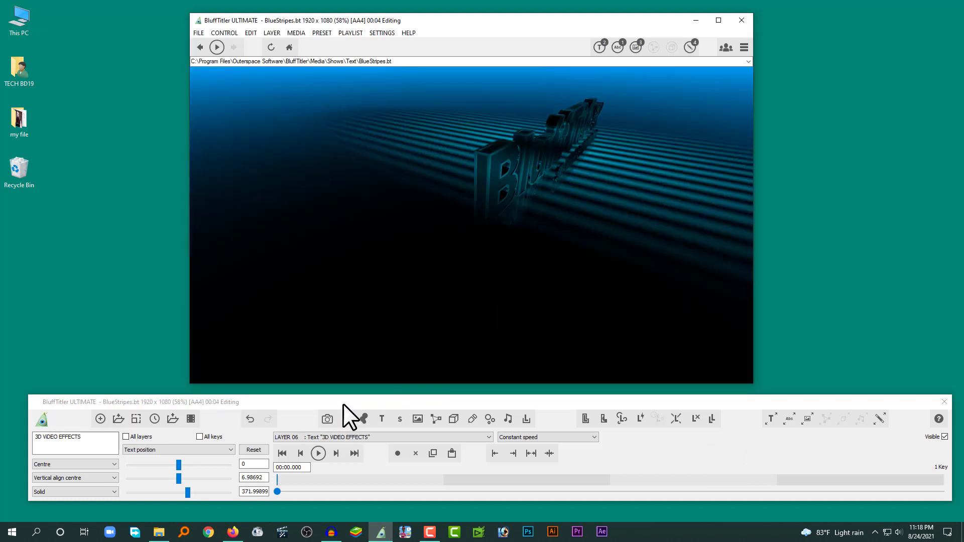
Step: Play the BlueStripes show to preview its animation, and pause the playback
left_click(318, 454)
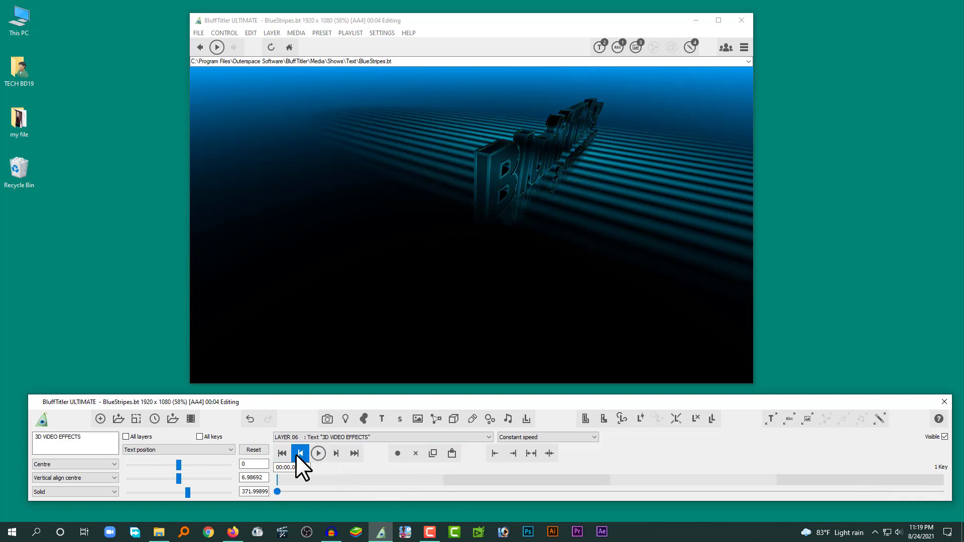
left_click(320, 453)
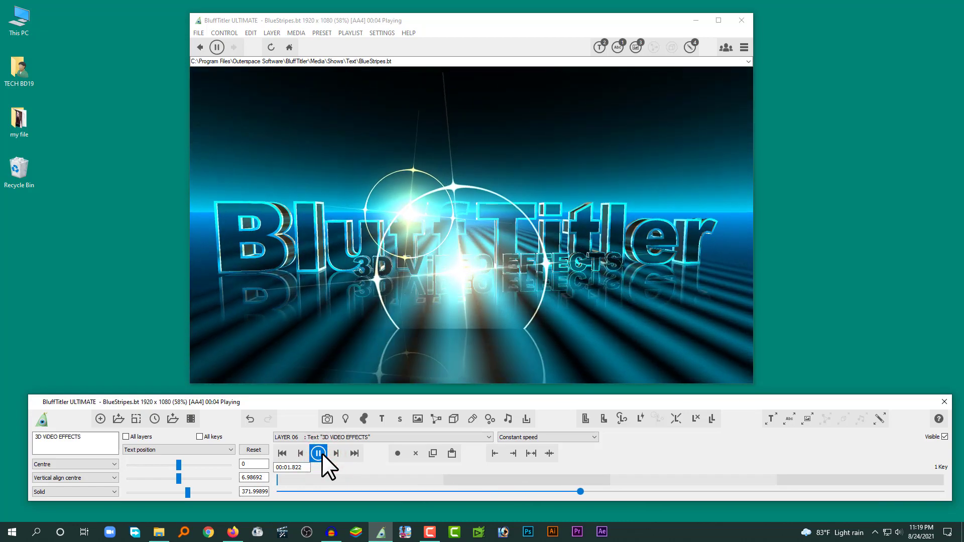
left_click(323, 454)
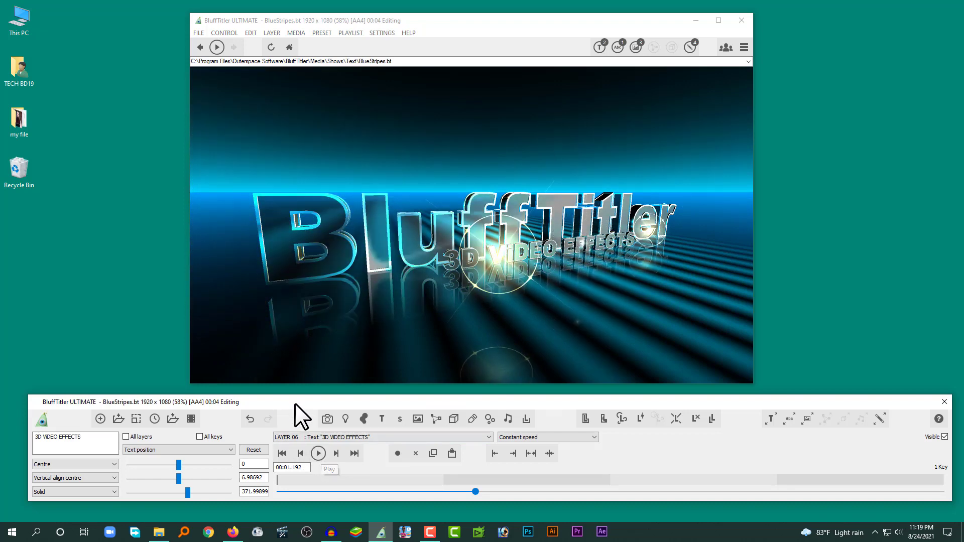
Step: Check the show's total duration setting, and move the playhead to 00:02.150
left_click(154, 419)
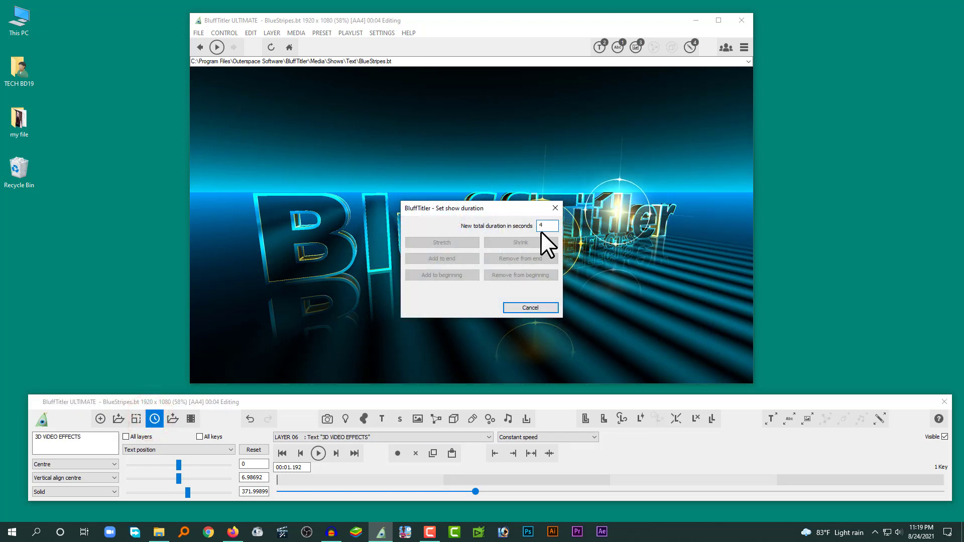
left_click(527, 307)
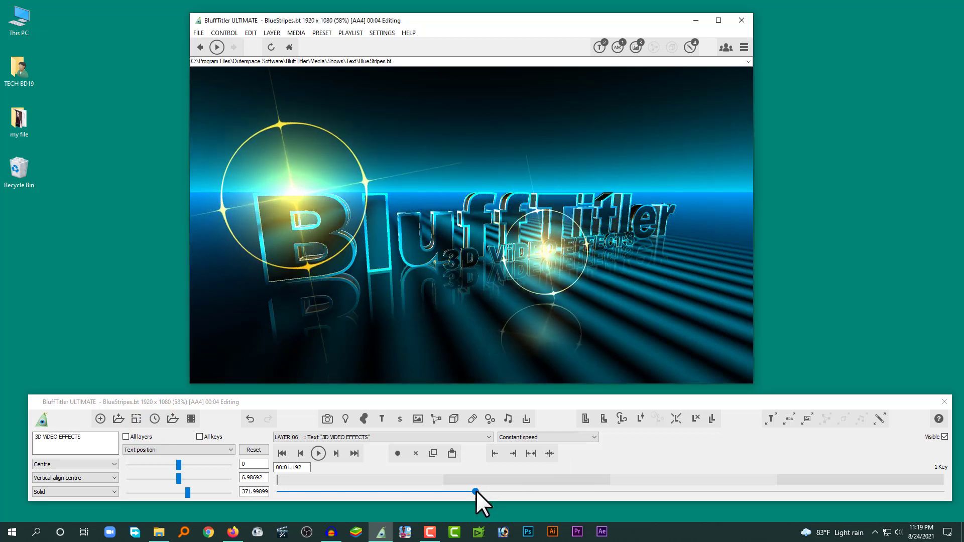
left_click_drag(475, 491, 635, 463)
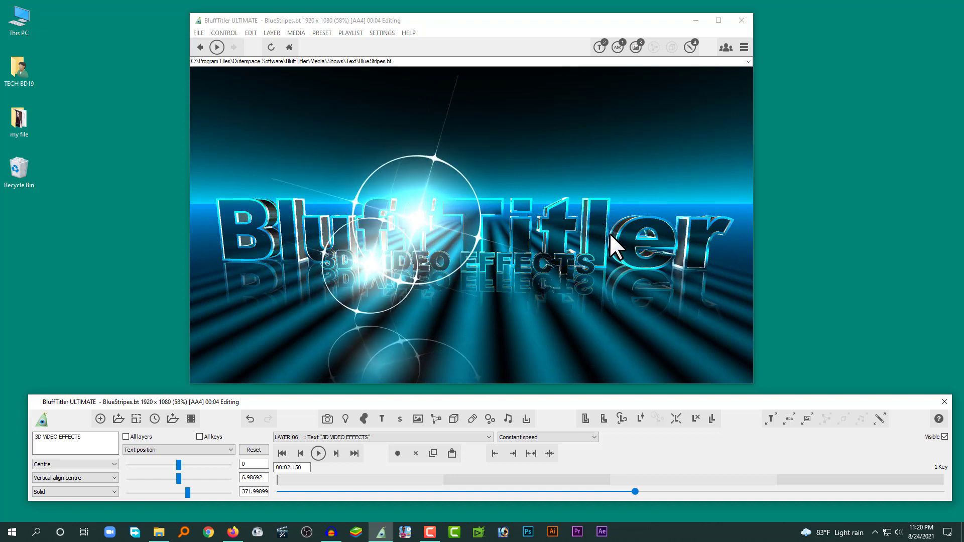
Step: Replace the show's main title with "TECH BD19" and its subtitle with "ALL TECH SOLUTION" across all text layers
left_click(603, 48)
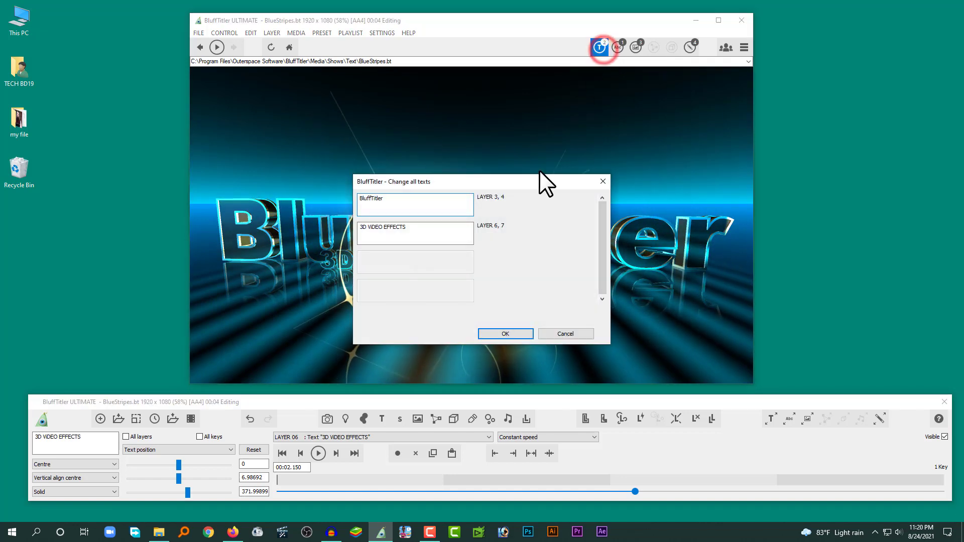
left_click_drag(490, 183, 598, 197)
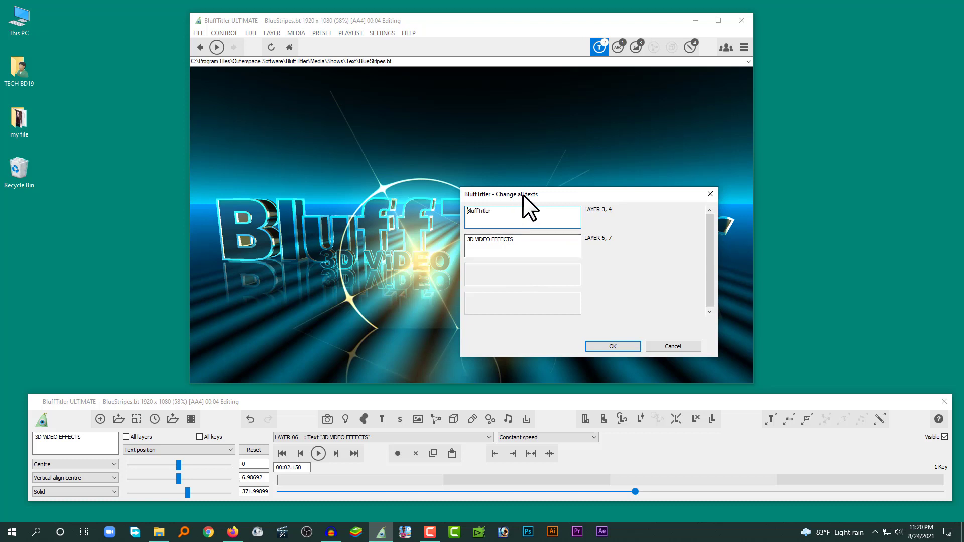
left_click_drag(523, 194, 646, 219)
double_click(623, 237)
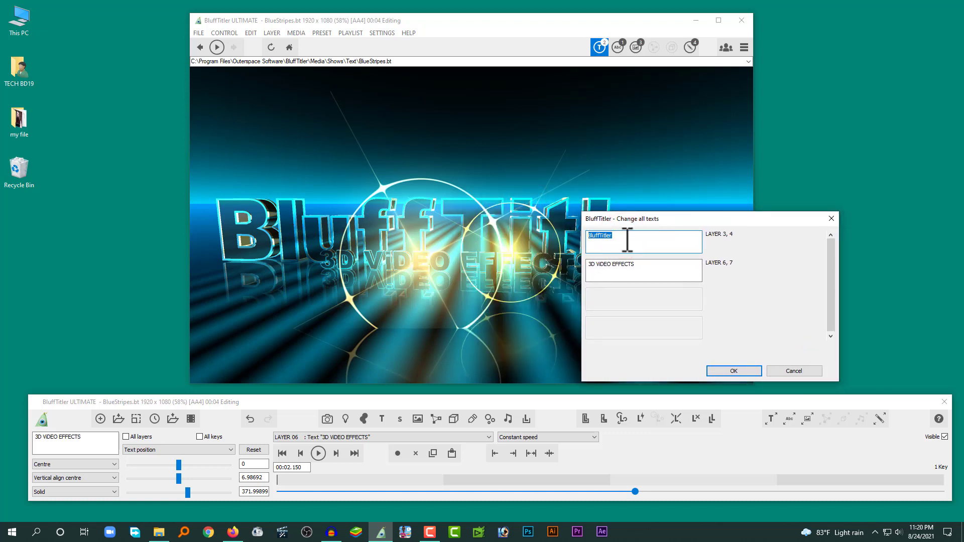
double_click(629, 239)
double_click(662, 262)
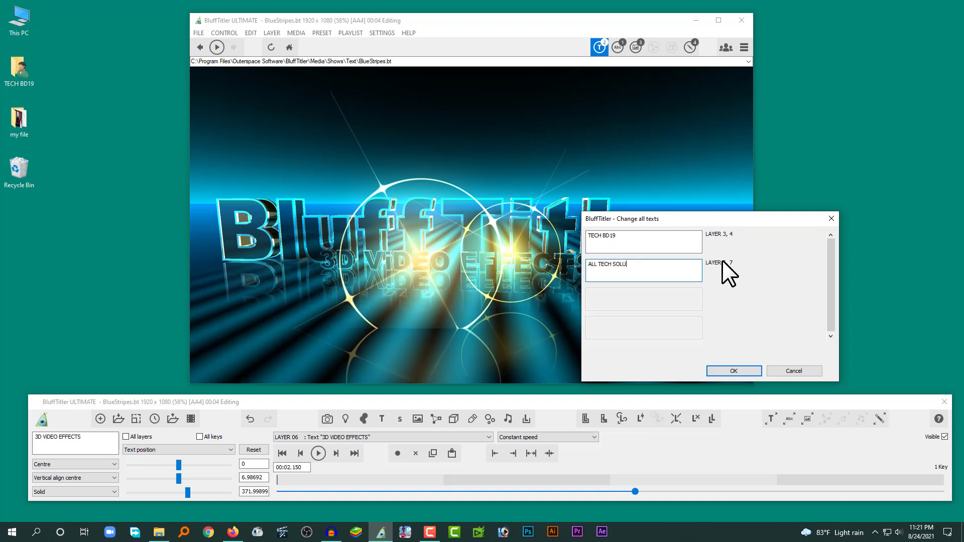
left_click(737, 367)
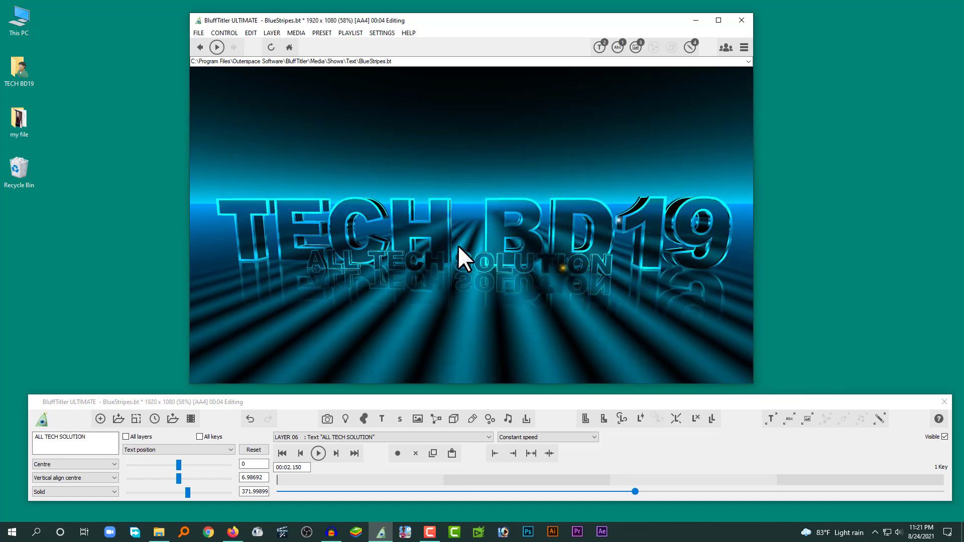
Step: Examine which font the show's text layers use
left_click(614, 49)
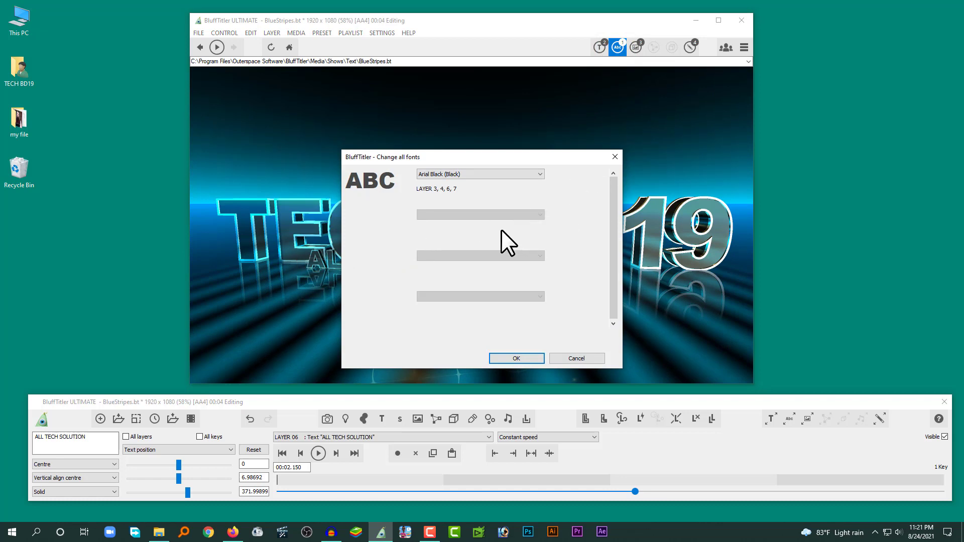
left_click(572, 357)
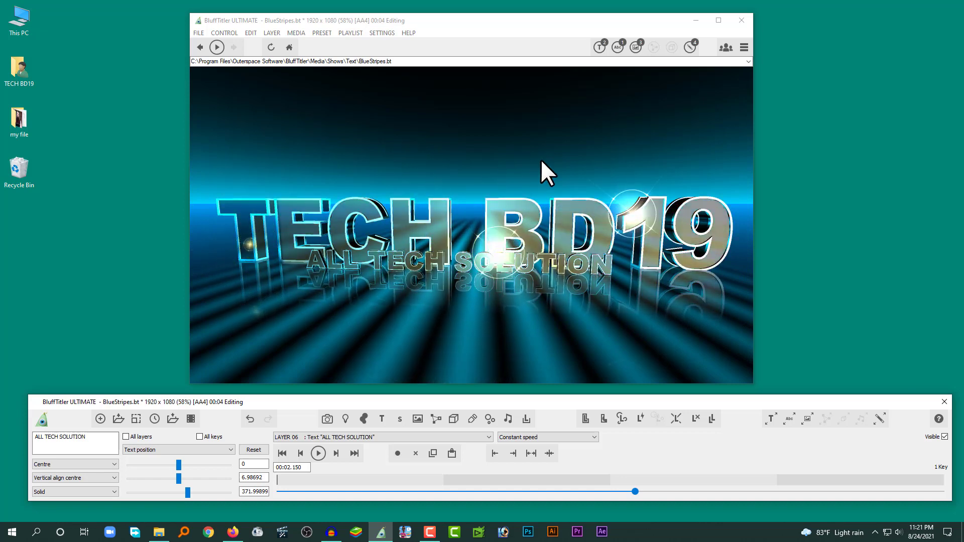
Step: Select Layer 03, the parent "TECH BD19" text layer, as the active layer
left_click(353, 437)
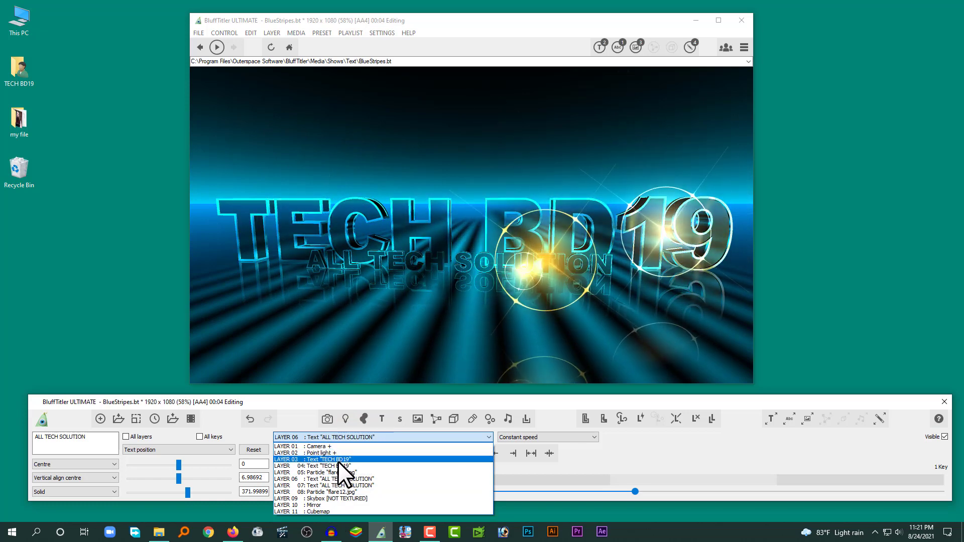
left_click(460, 287)
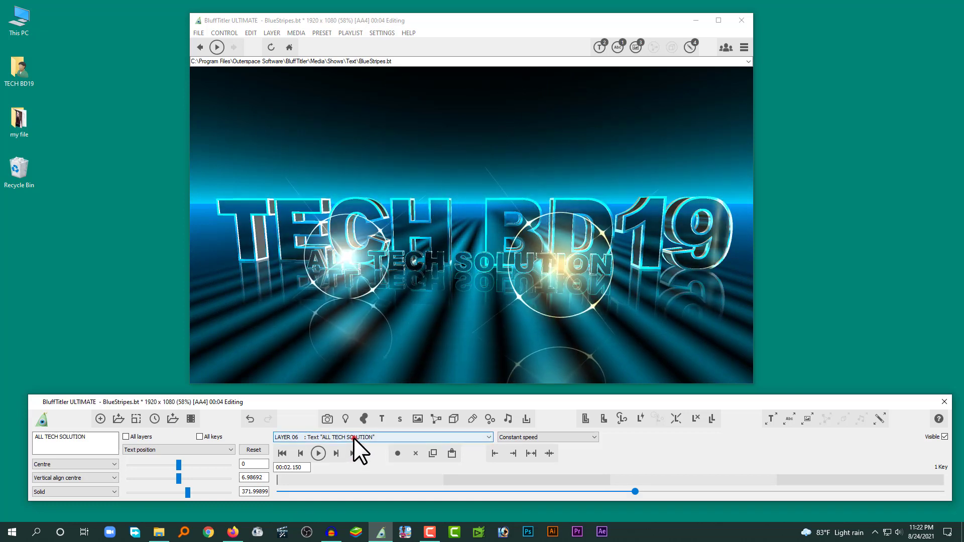
left_click(353, 438)
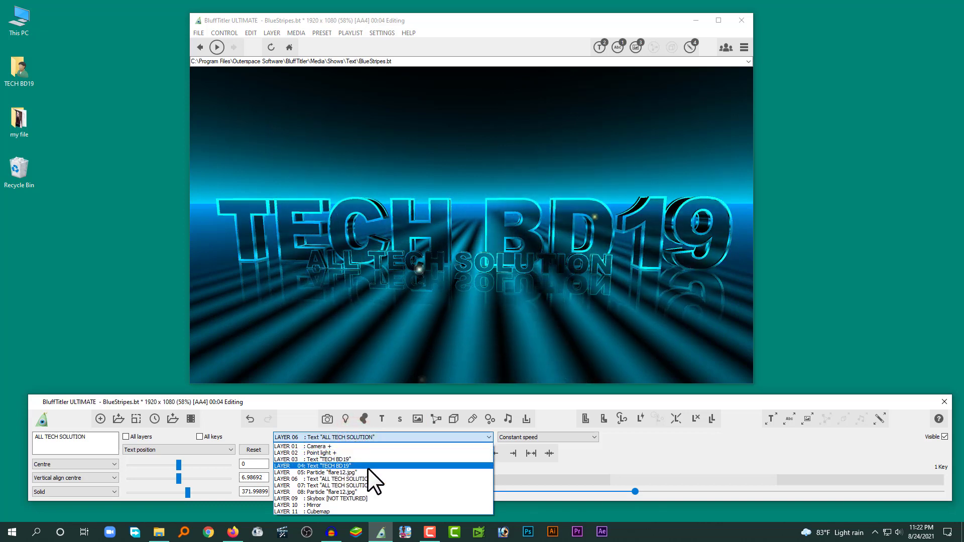
left_click(314, 459)
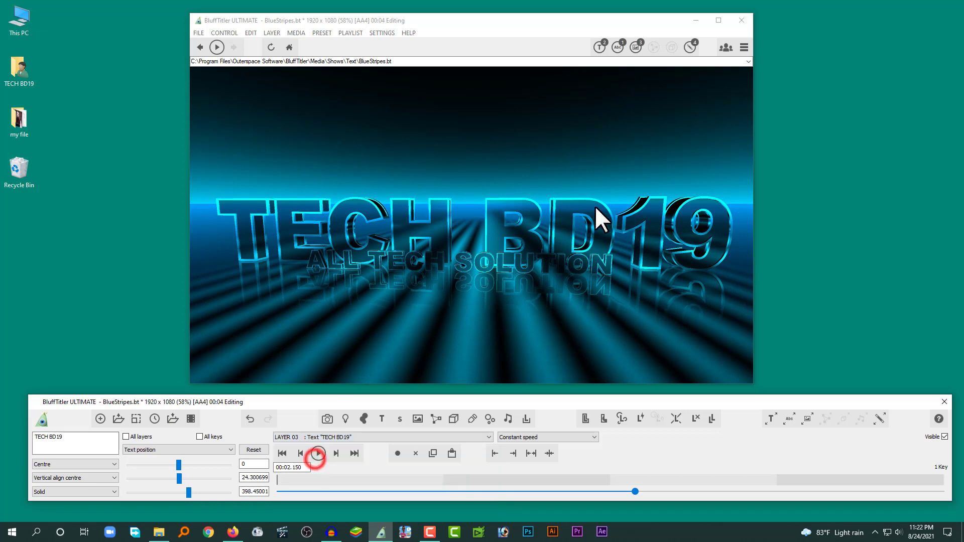
Step: Try repositioning the "TECH BD19" text in the preview, and undo the move
left_click(559, 205)
mouse_move(560, 190)
left_mouse_down()
mouse_move(568, 164)
mouse_move(562, 203)
left_mouse_up()
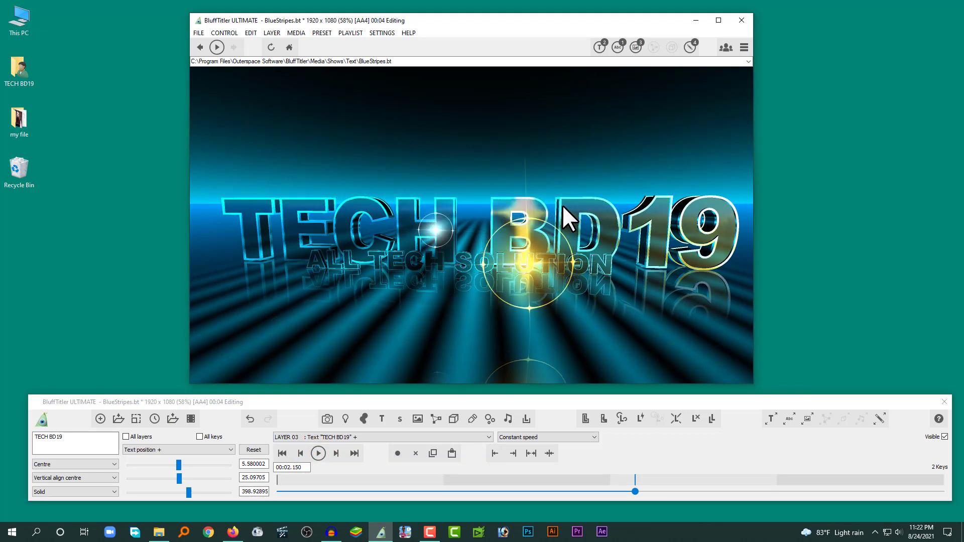
key("ctrl+z")
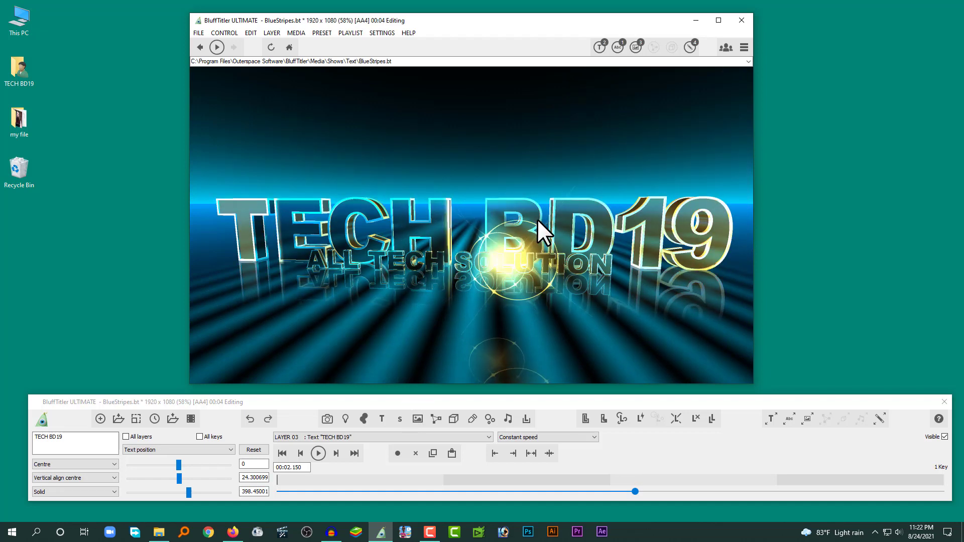
left_click(537, 219)
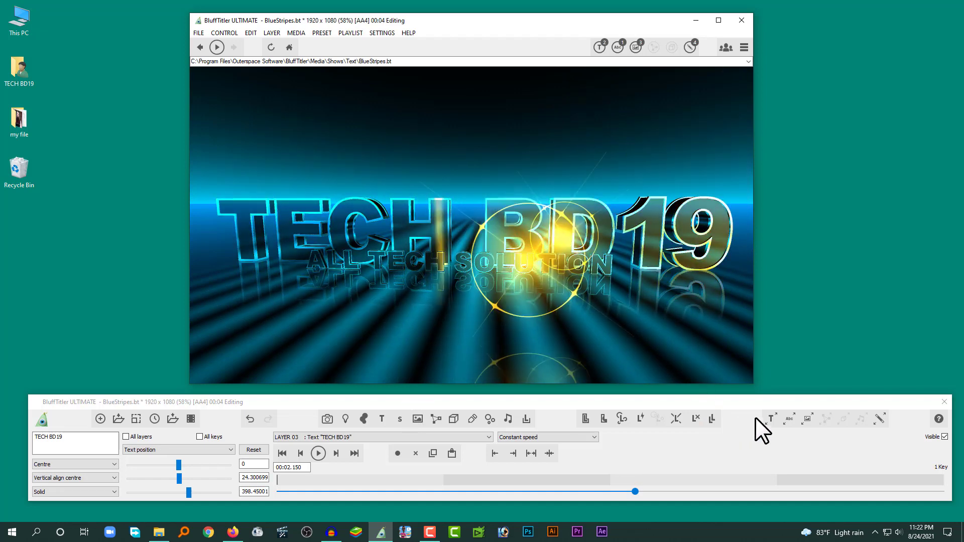
Step: Change the font family of the Layer 03 "TECH BD19" text to Ciel Gotham Ultra
left_click(788, 419)
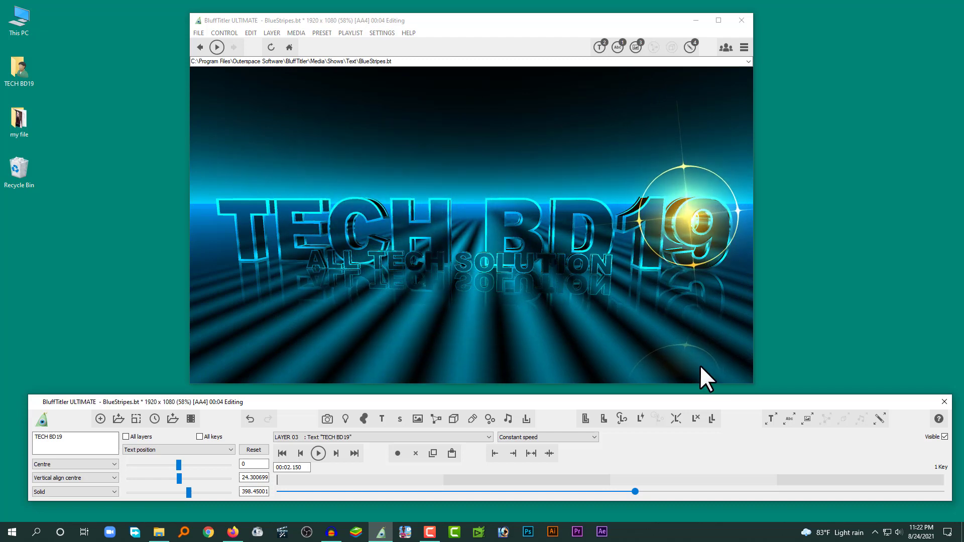
left_click(787, 415)
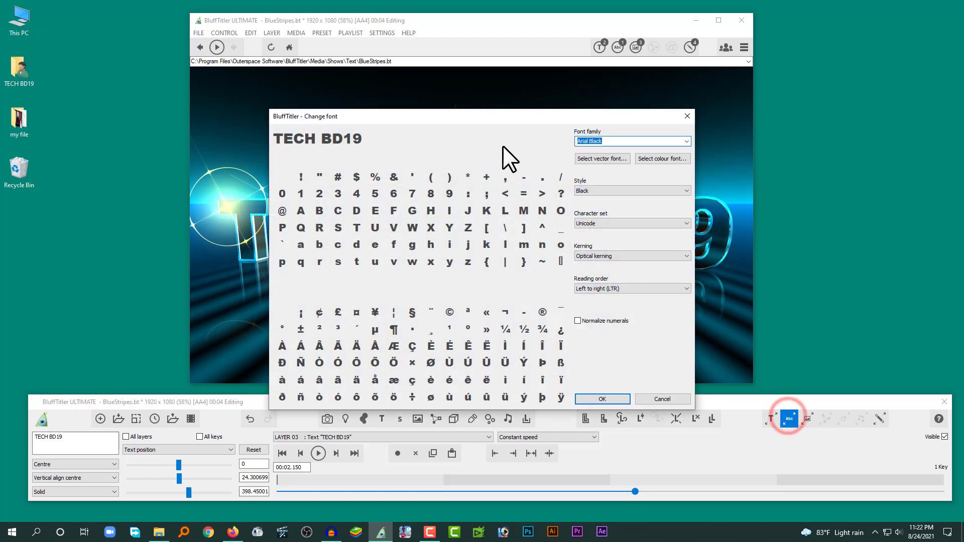
left_click(538, 104)
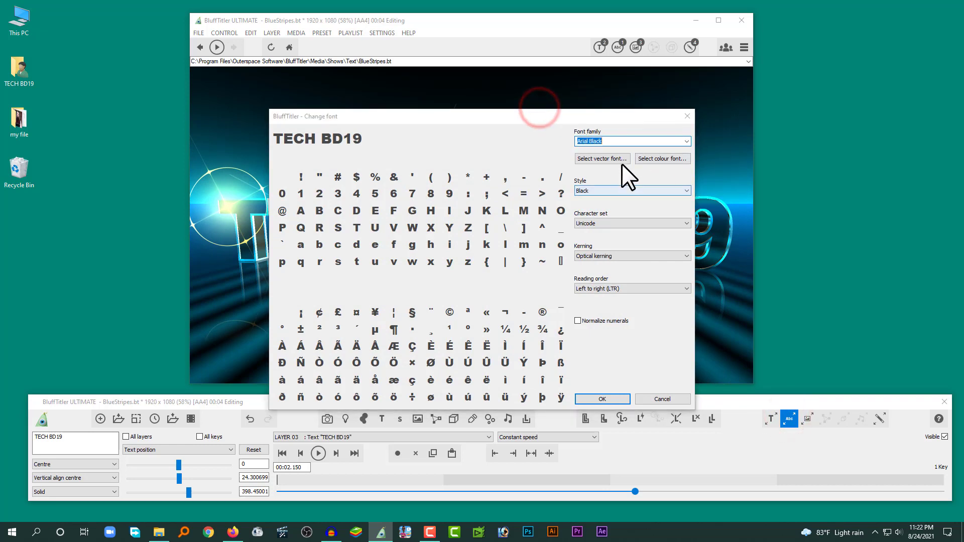
left_click(685, 141)
left_click(684, 141)
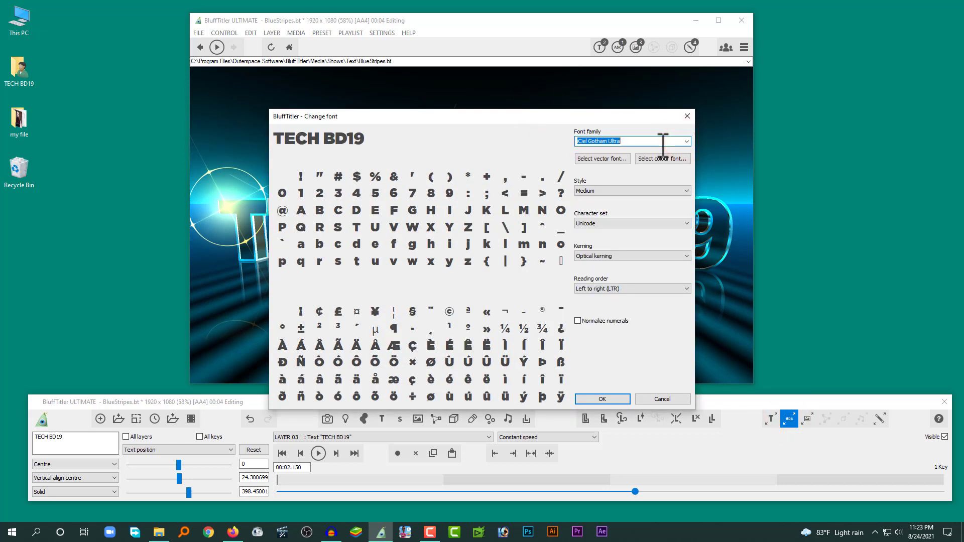
left_click(593, 399)
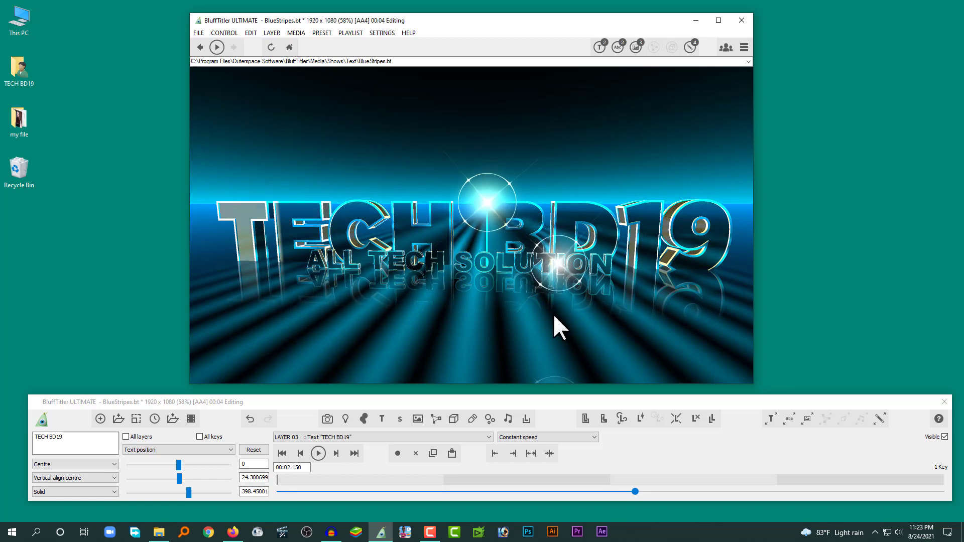
Step: Play the show to preview the new title font, stop it, and move the playhead to 00:02.490
left_click(318, 453)
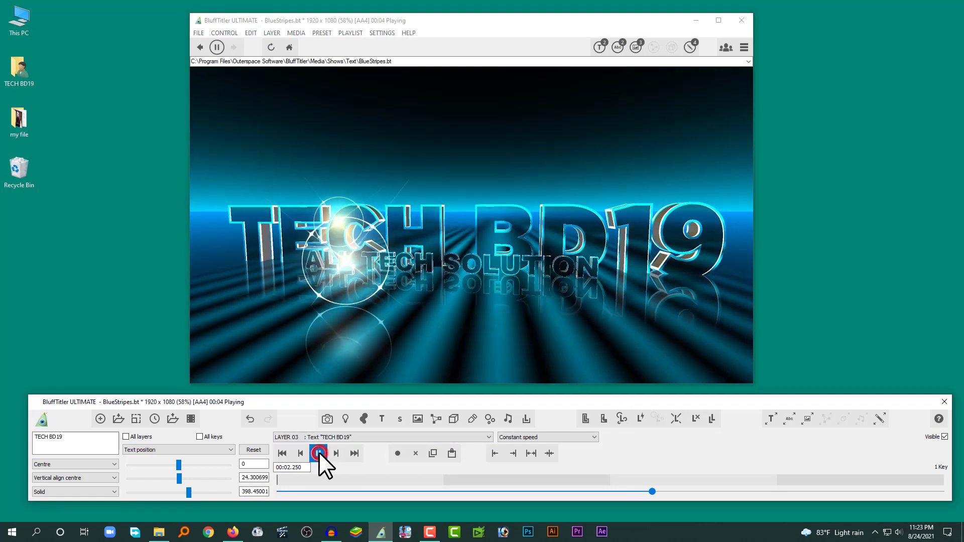
left_click(318, 452)
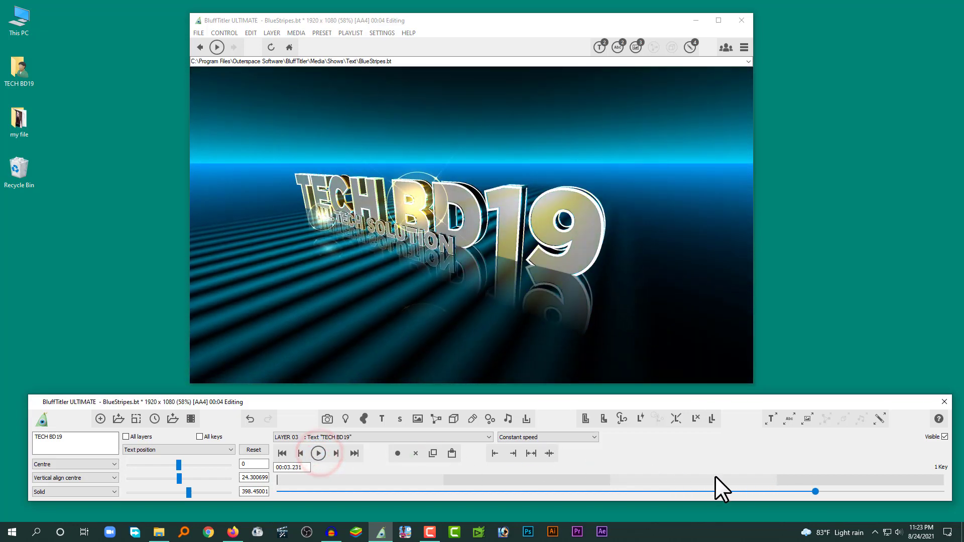
left_click_drag(815, 491, 692, 492)
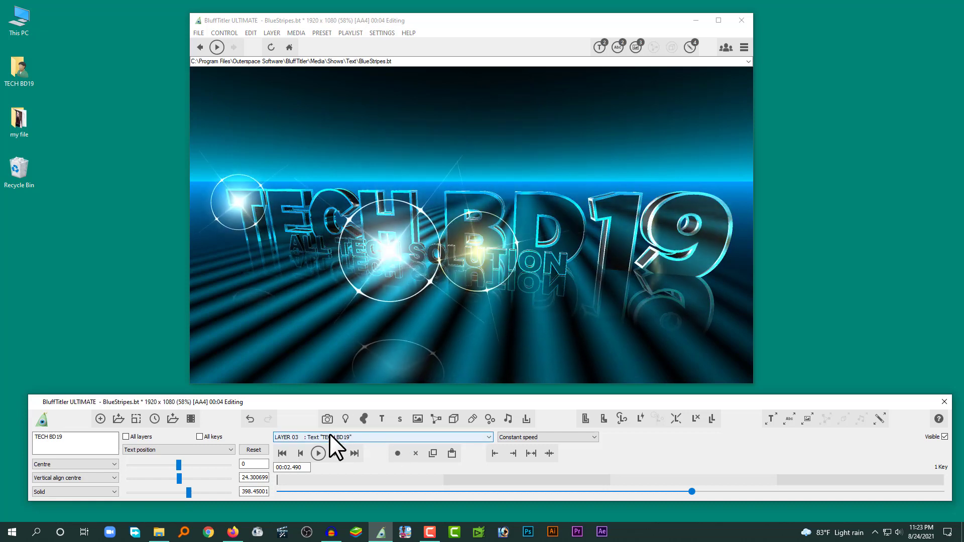
Step: Select Layer 10, the Mirror layer, try repositioning it in the preview, and undo the move
left_click(334, 437)
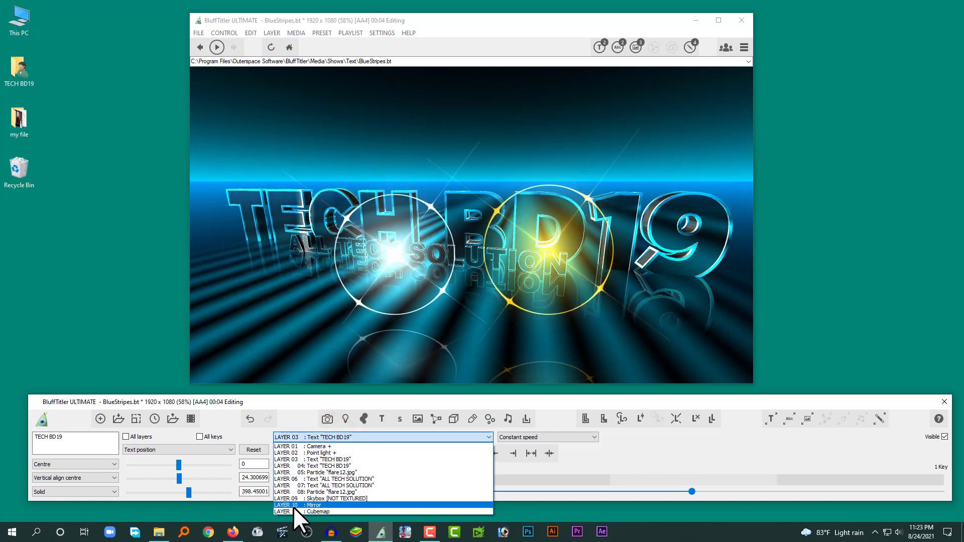
left_click(311, 505)
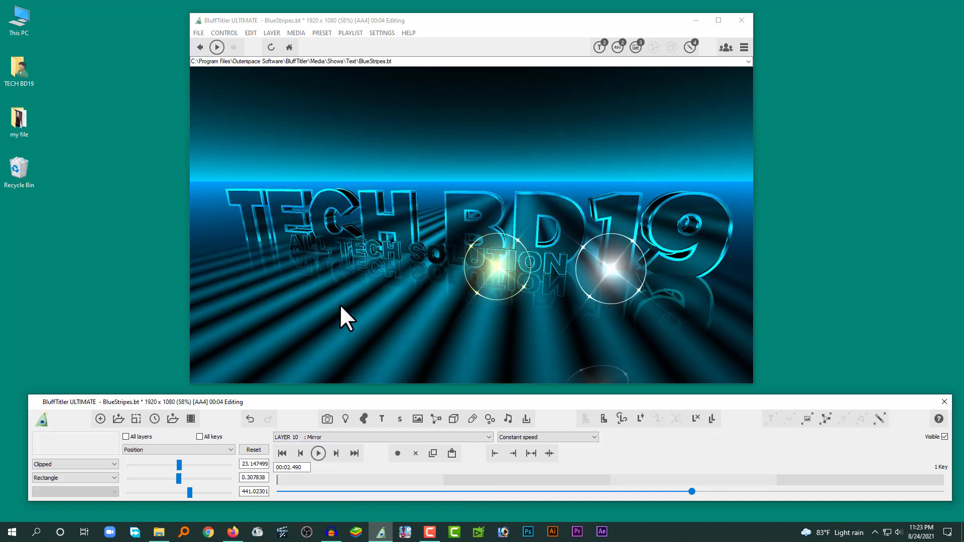
left_click_drag(402, 324, 375, 328)
key("ctrl+z")
Step: Make Layer 03, the parent "TECH BD19" text, active again and select its Text position property
left_click(337, 439)
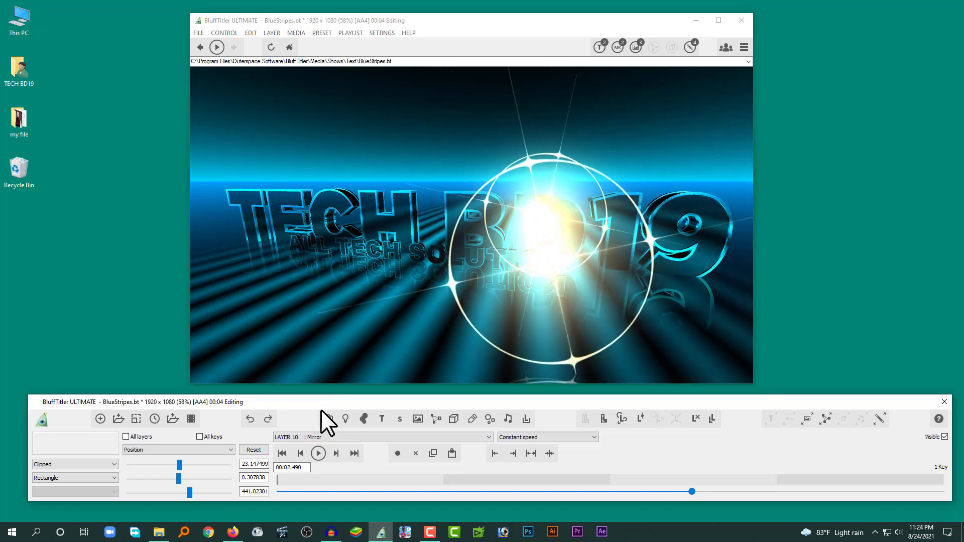
left_click(331, 438)
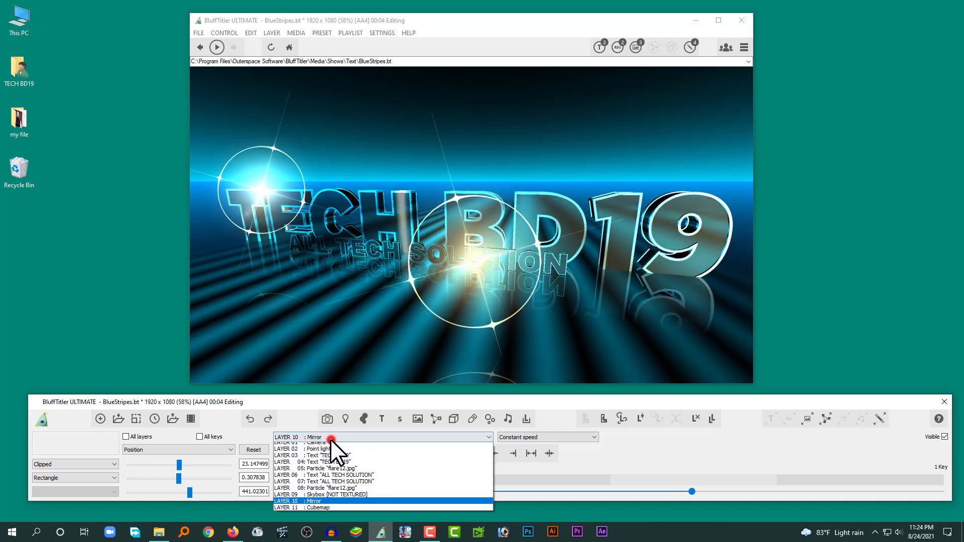
left_click(348, 456)
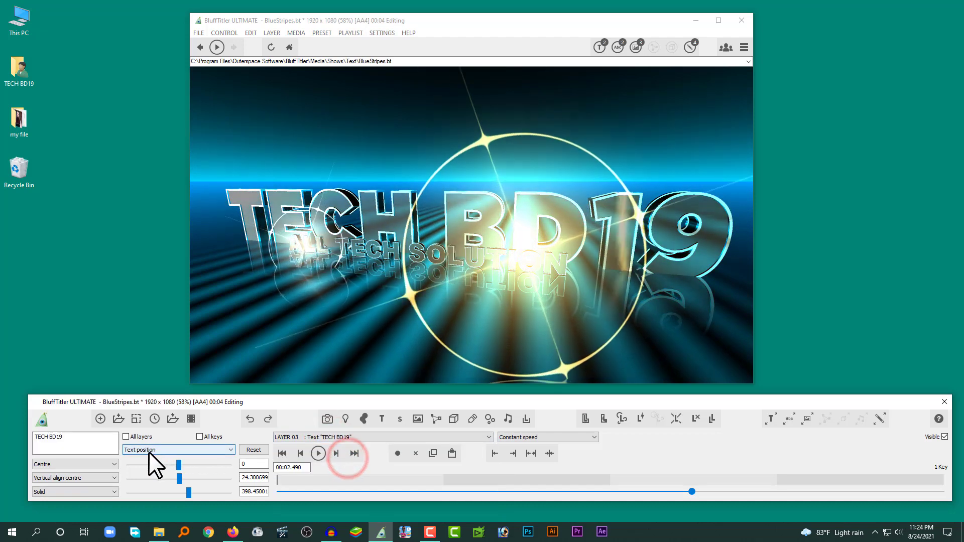
left_click(182, 451)
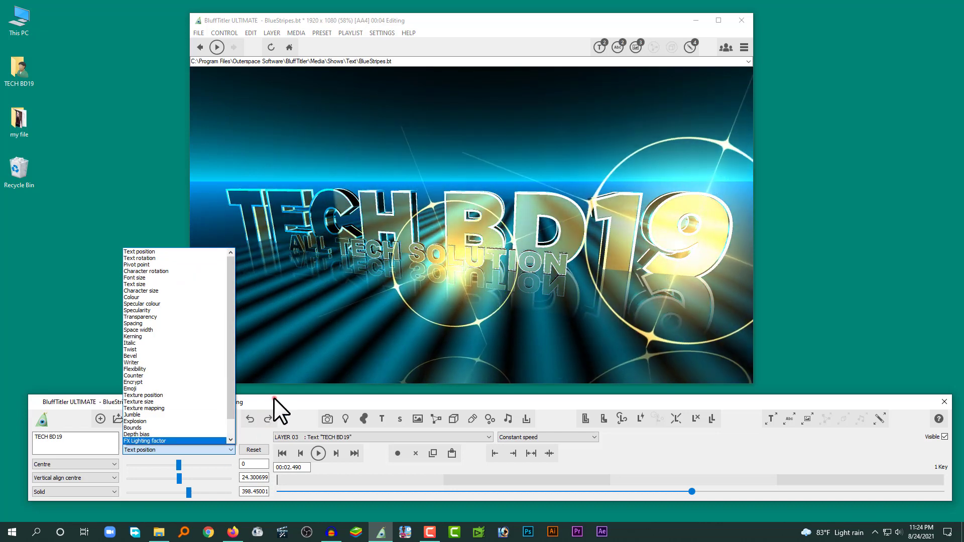
left_click(273, 398)
left_click(168, 449)
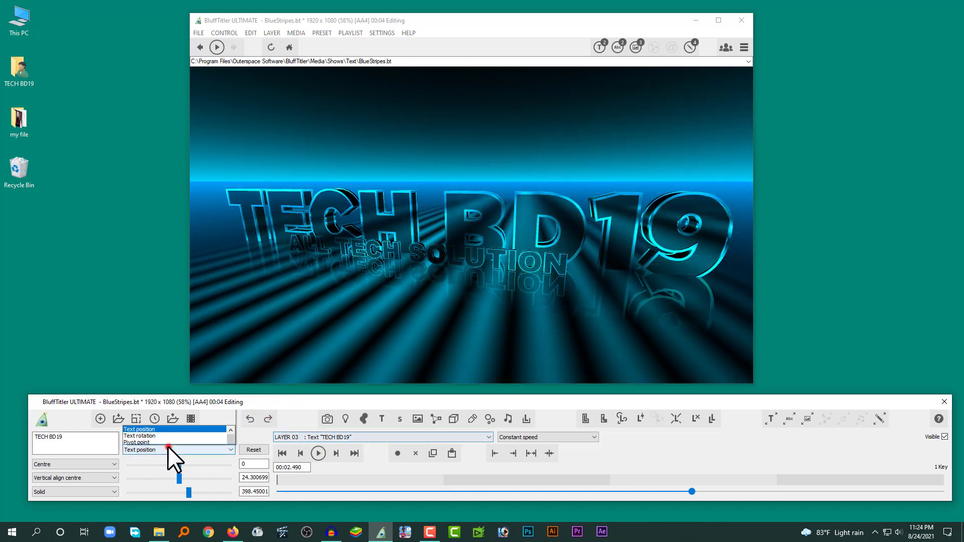
left_click(172, 254)
Step: Try raising the "TECH BD19" text to about X -20.4, Y 60.8 at 00:02.490, and undo the position changes
left_click_drag(383, 212, 403, 195)
key("ctrl+z")
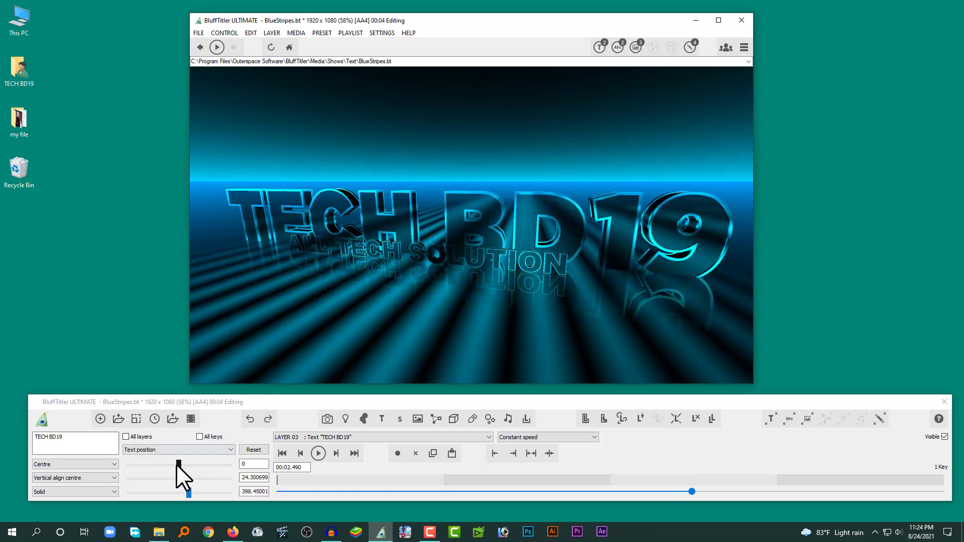
left_click_drag(180, 465, 180, 479)
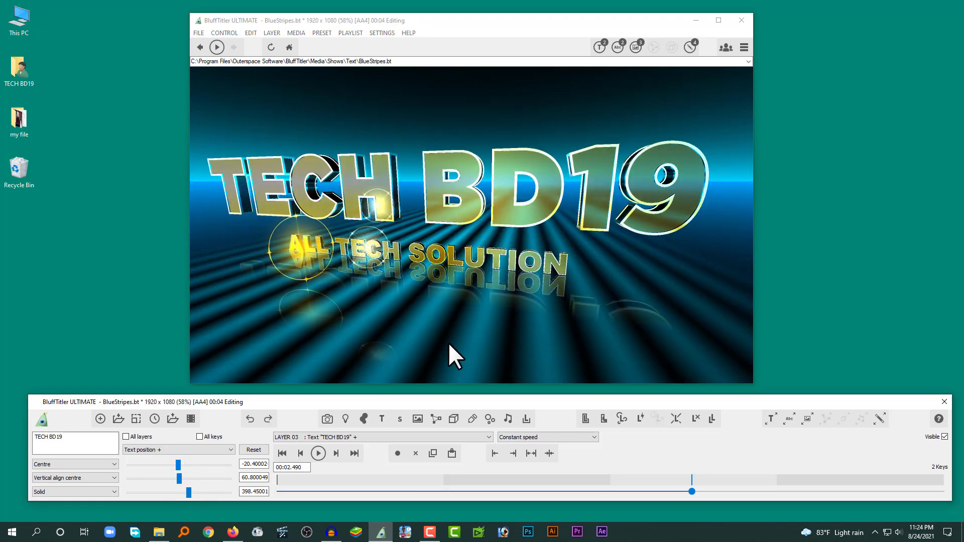
key("ctrl+z")
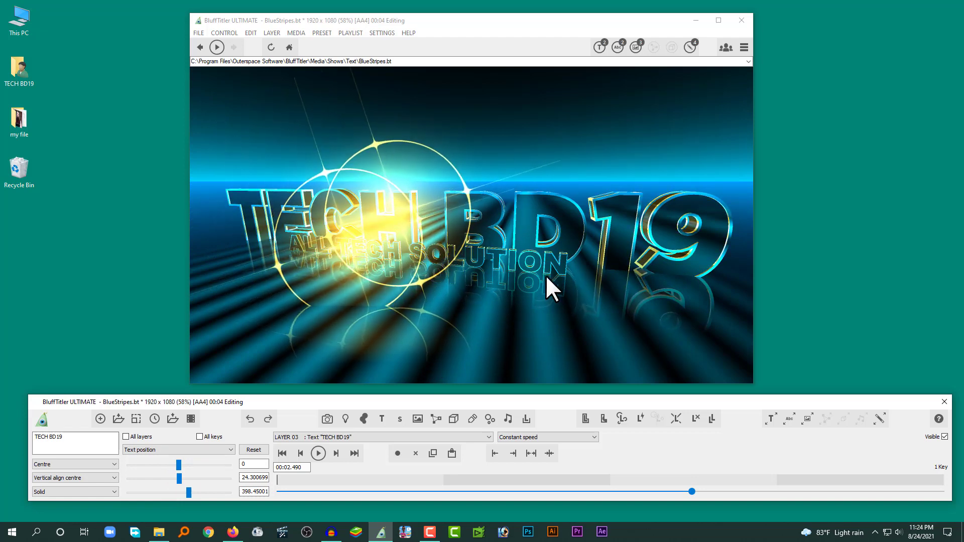
Step: Clear the flare0.jpg image from Texture 1 of Layer 10, the Mirror layer, keeping its effect
left_click(341, 438)
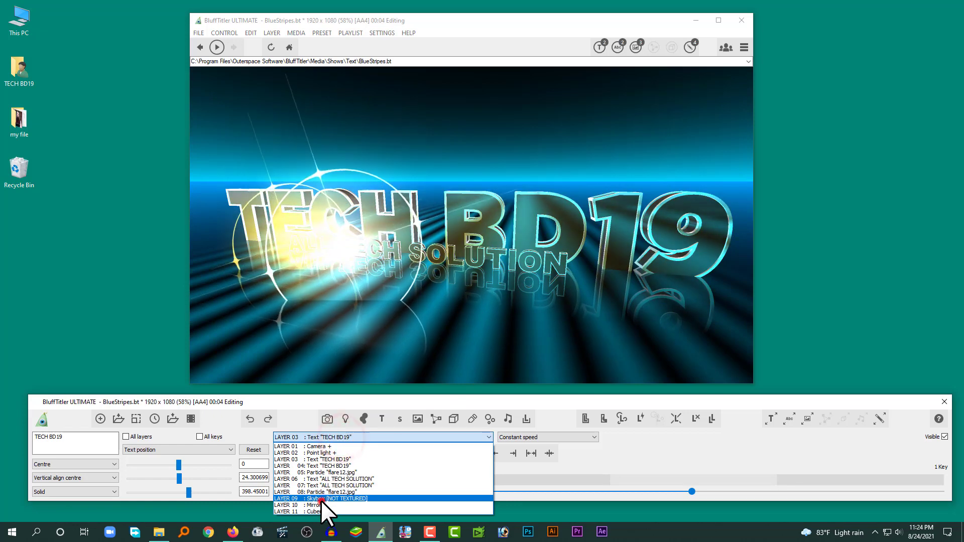
left_click(321, 500)
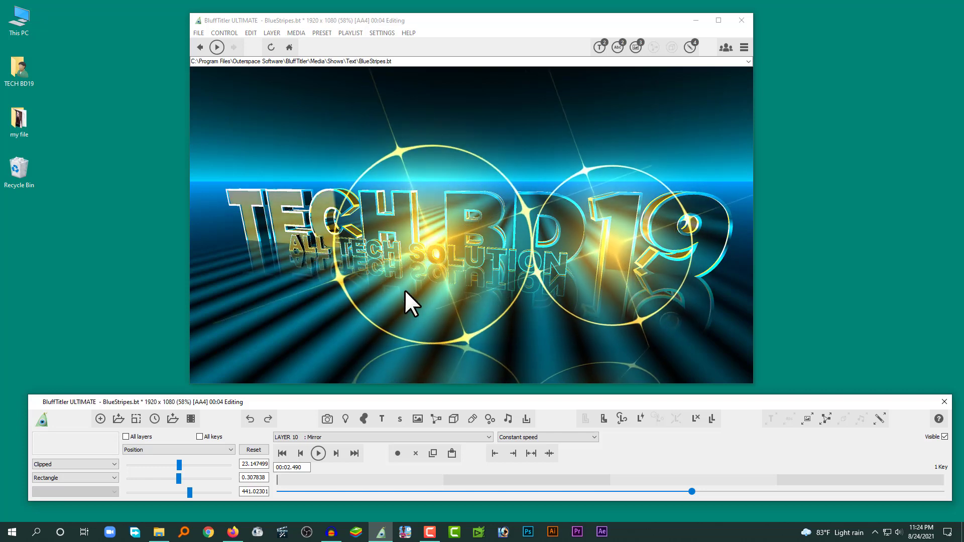
left_click(882, 419)
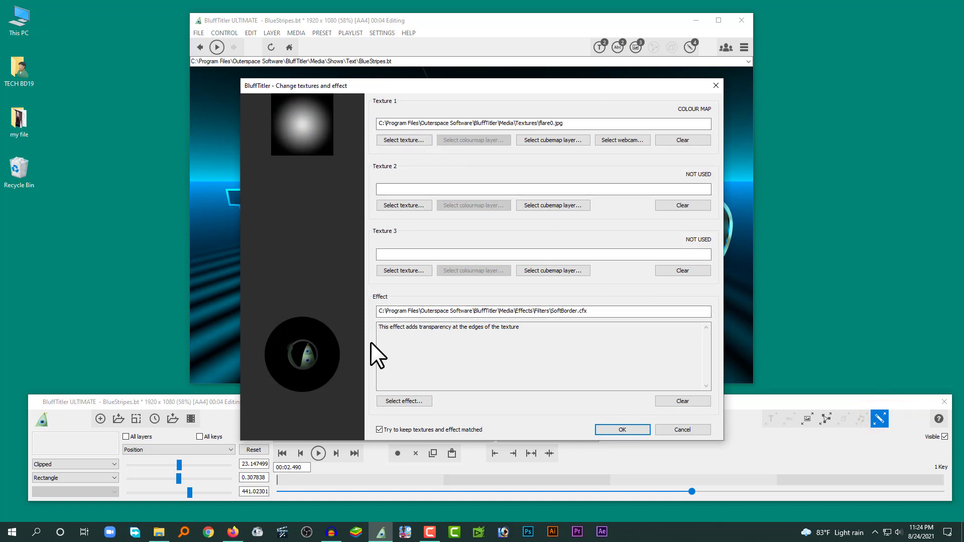
left_click(686, 140)
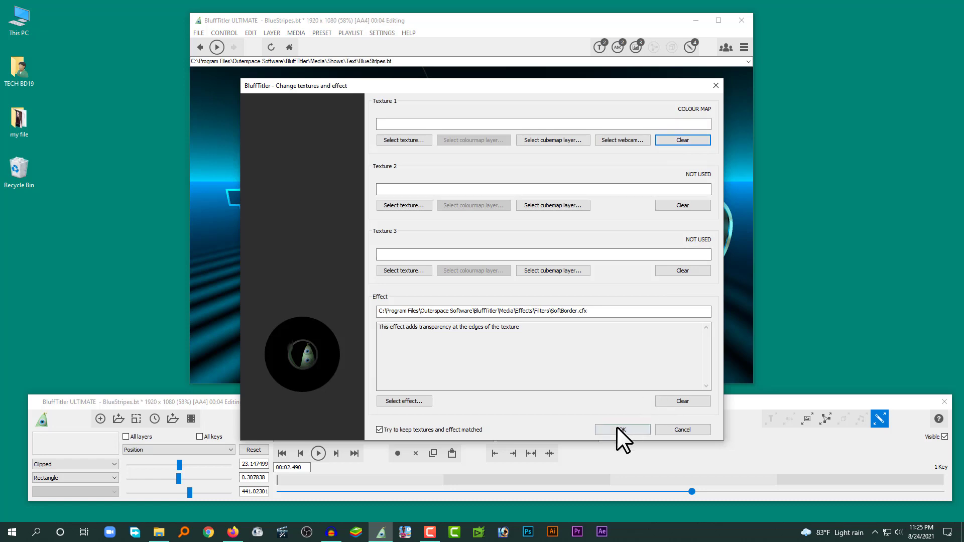
left_click(622, 430)
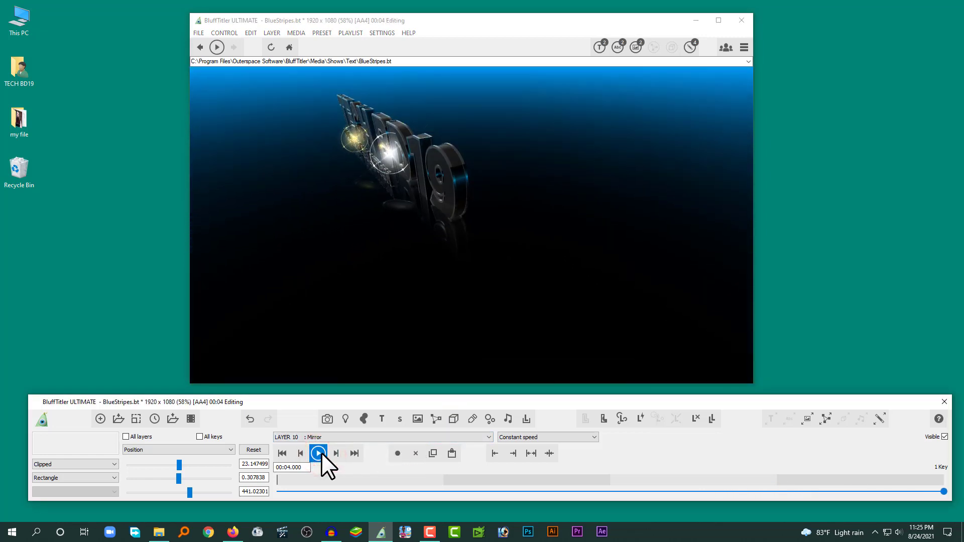
Step: Play the show to preview the mirror floor without its texture, stop it, and move the playhead to 00:02.380
left_click(321, 454)
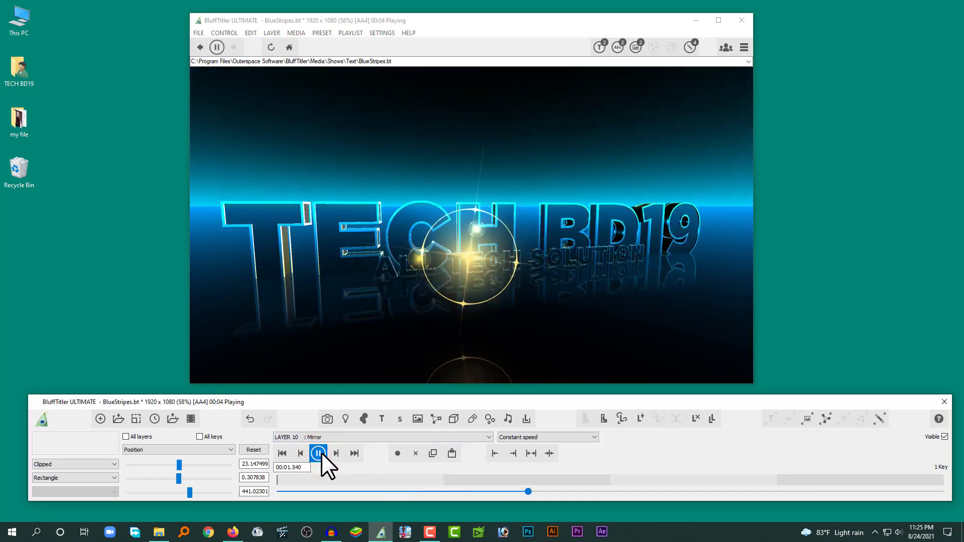
left_click(321, 453)
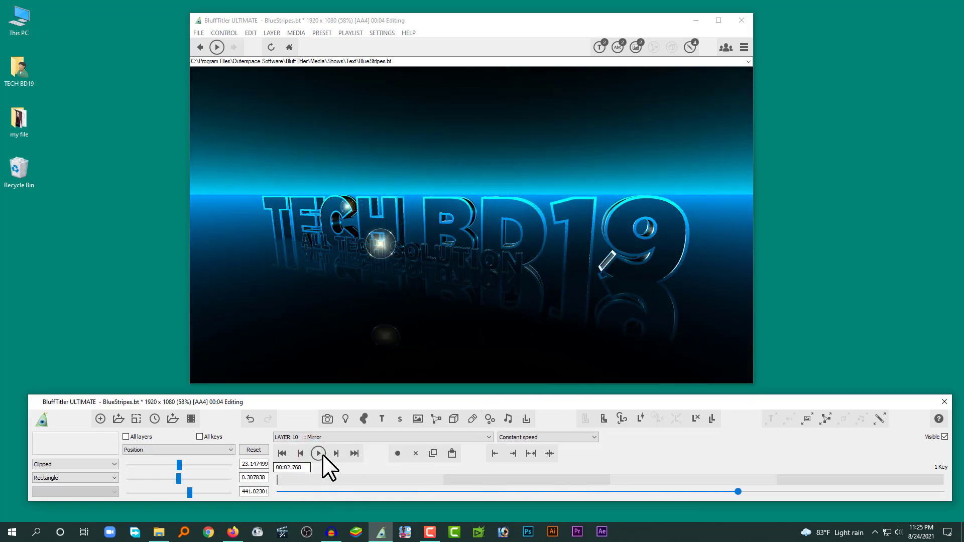
left_click_drag(736, 492, 674, 470)
Step: Select Layer 01, the Camera layer, as the active layer
left_click(341, 435)
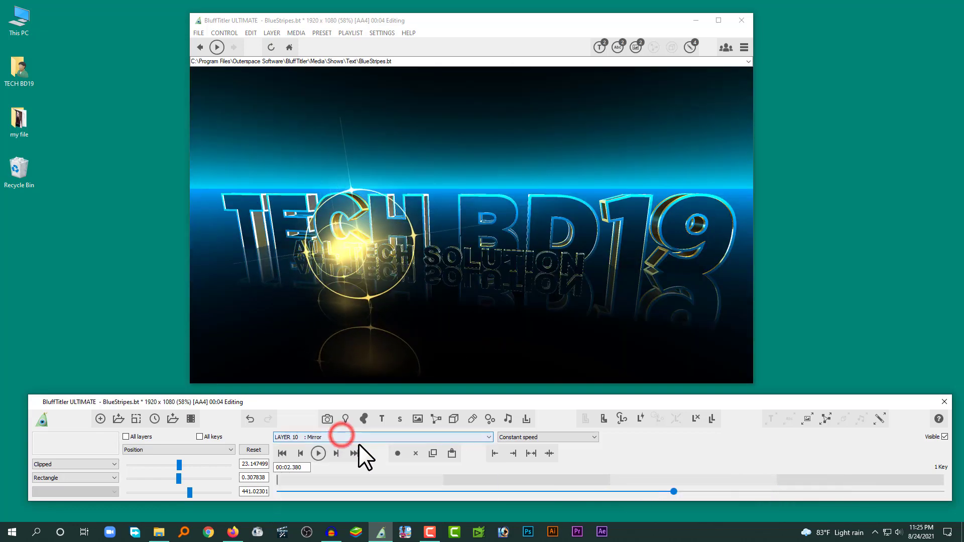
left_click(320, 439)
left_click(319, 444)
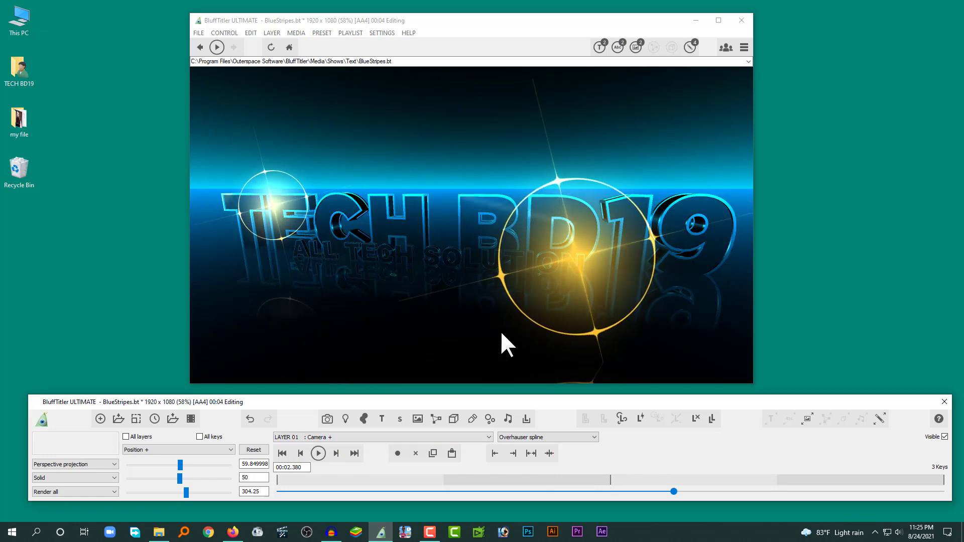
left_click(320, 437)
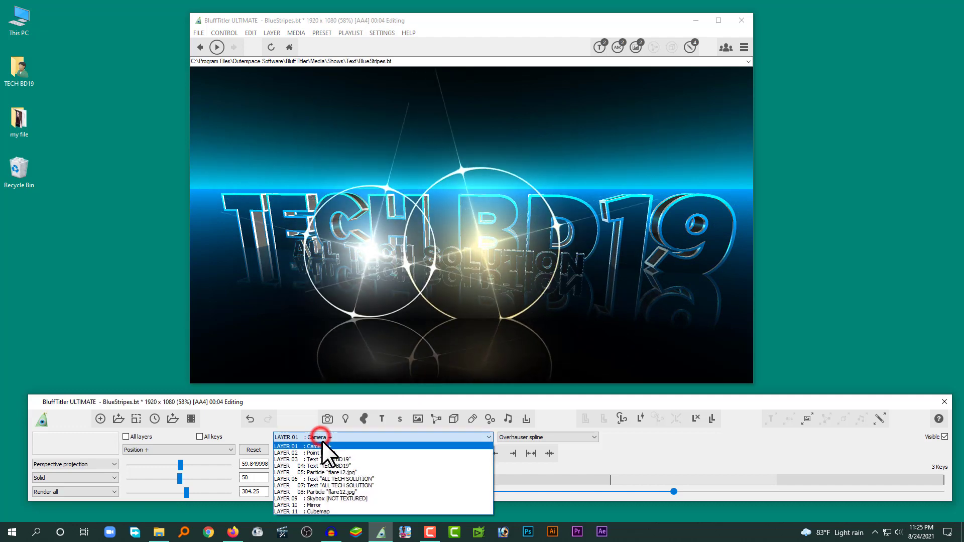
left_click(320, 446)
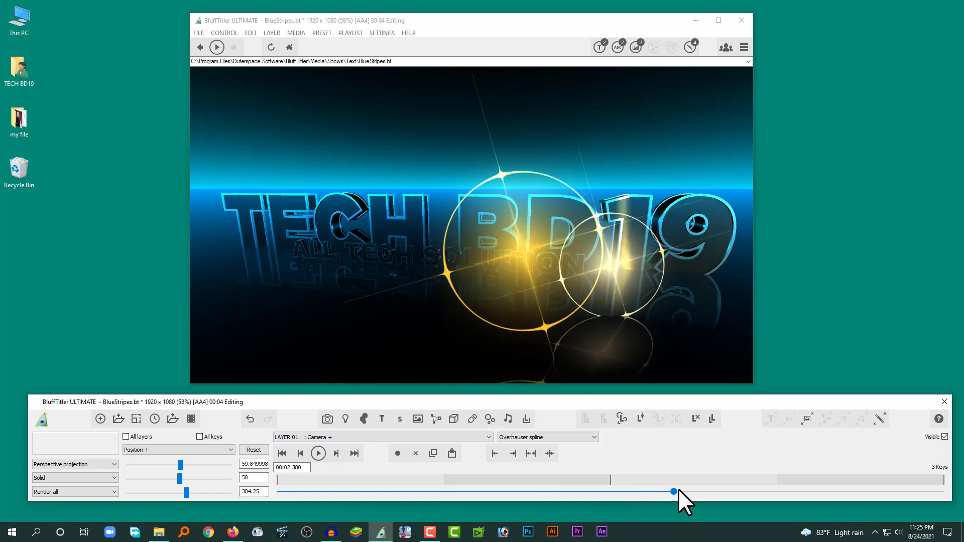
Step: Examine the camera's Position keys at 0, 2 and 4 seconds along the timeline
left_click_drag(676, 491, 610, 482)
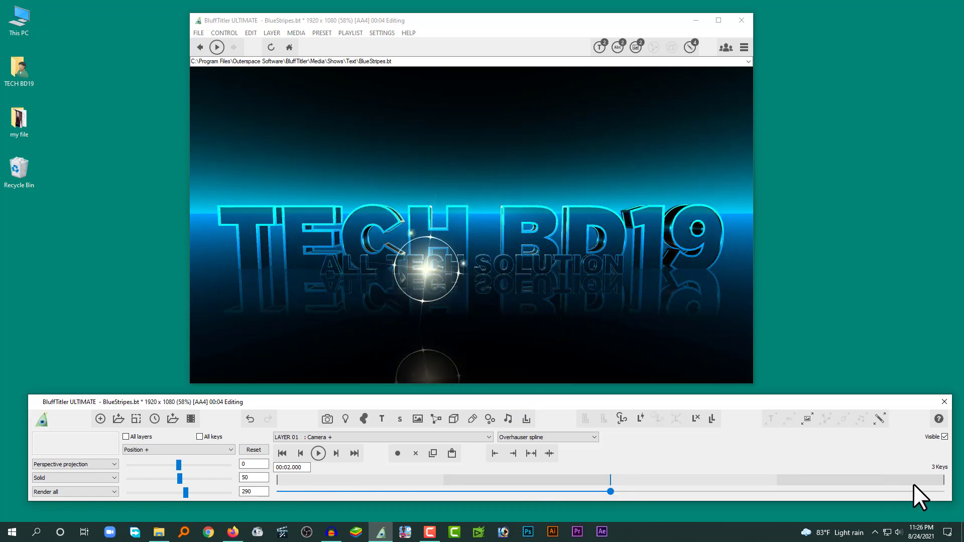
left_click(944, 483)
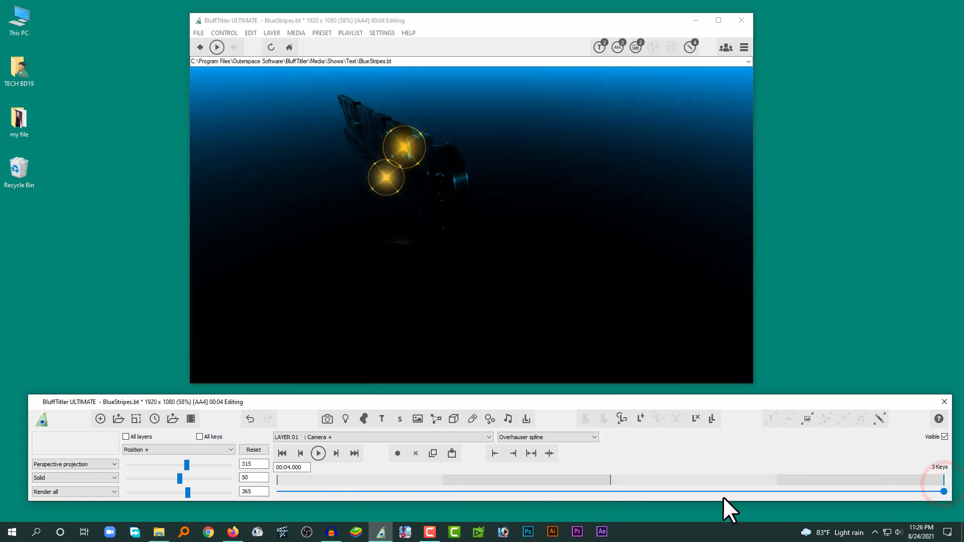
left_click_drag(943, 492, 261, 480)
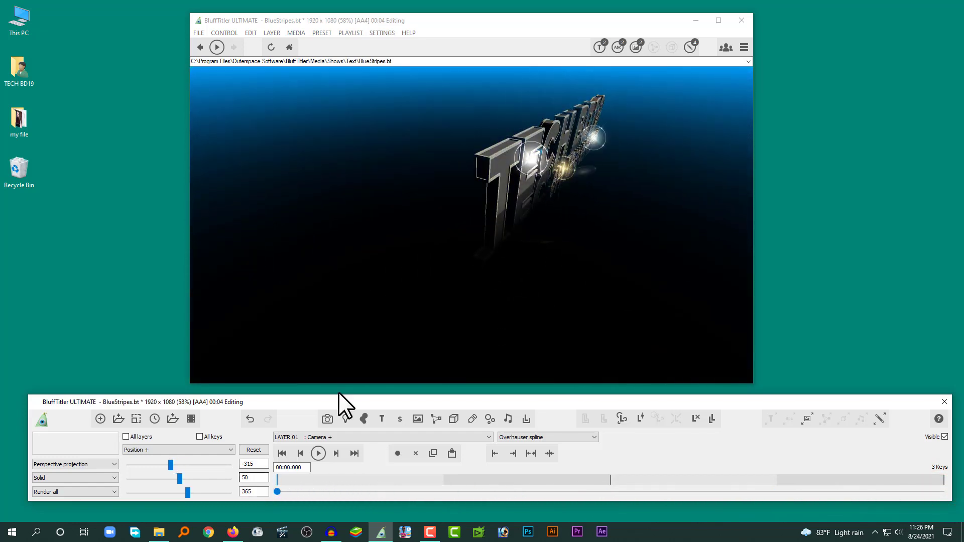
left_click_drag(278, 491, 604, 494)
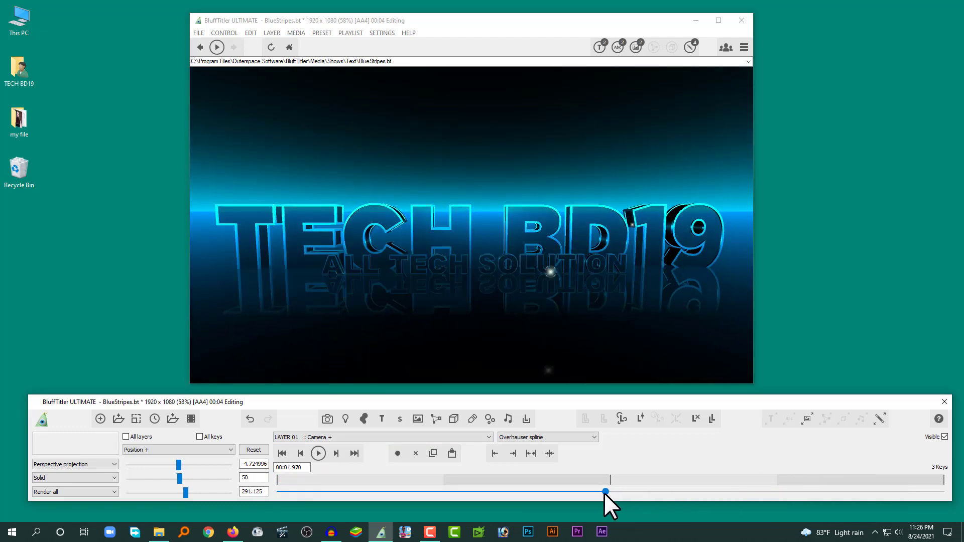
left_click(610, 484)
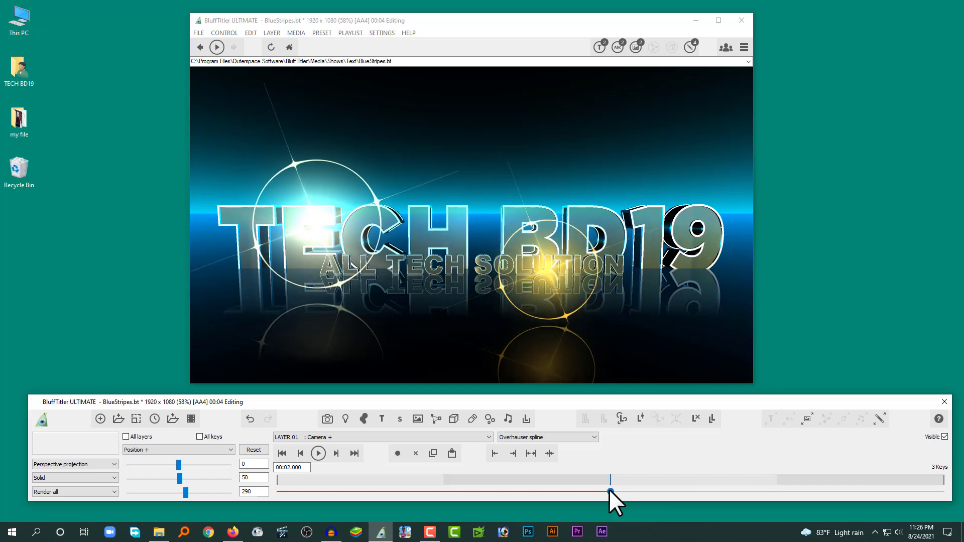
left_click_drag(609, 491, 944, 491)
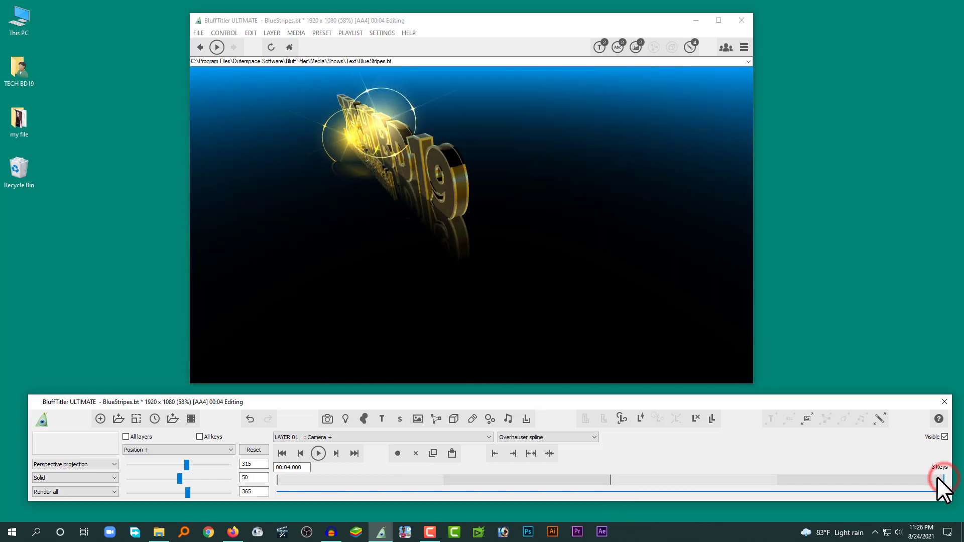
Step: Delete the camera's Position key at 4 seconds and play the show to preview the resulting movement, stopping it near the end
left_click(414, 455)
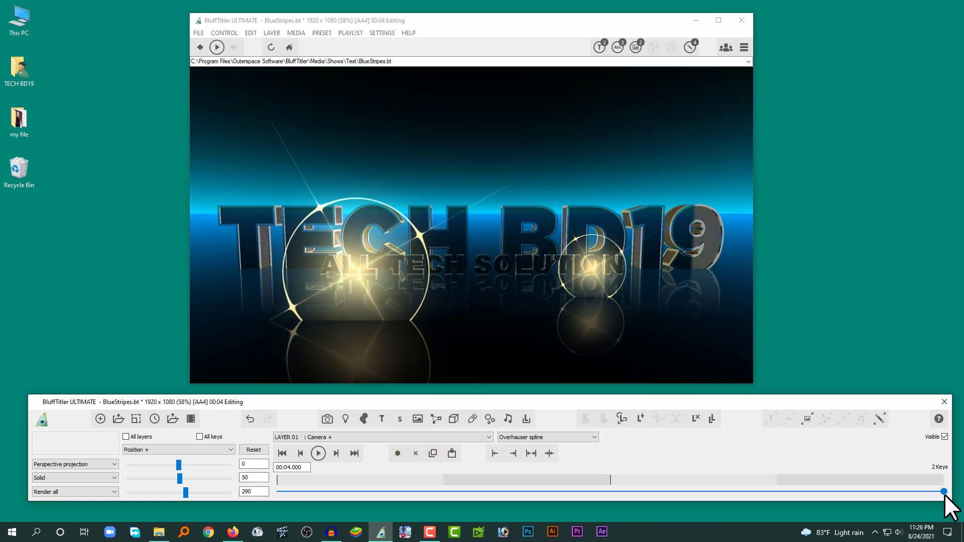
left_click_drag(944, 491, 398, 495)
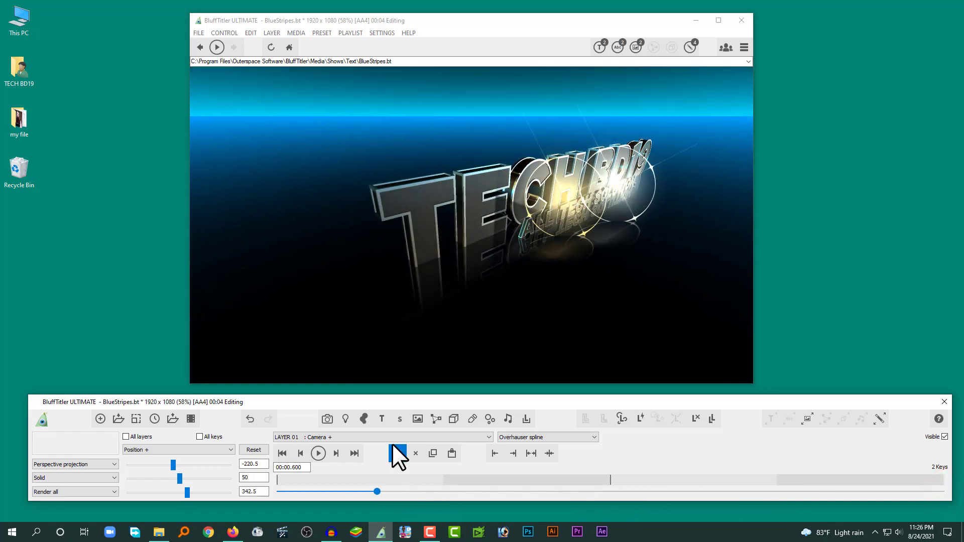
left_click(318, 454)
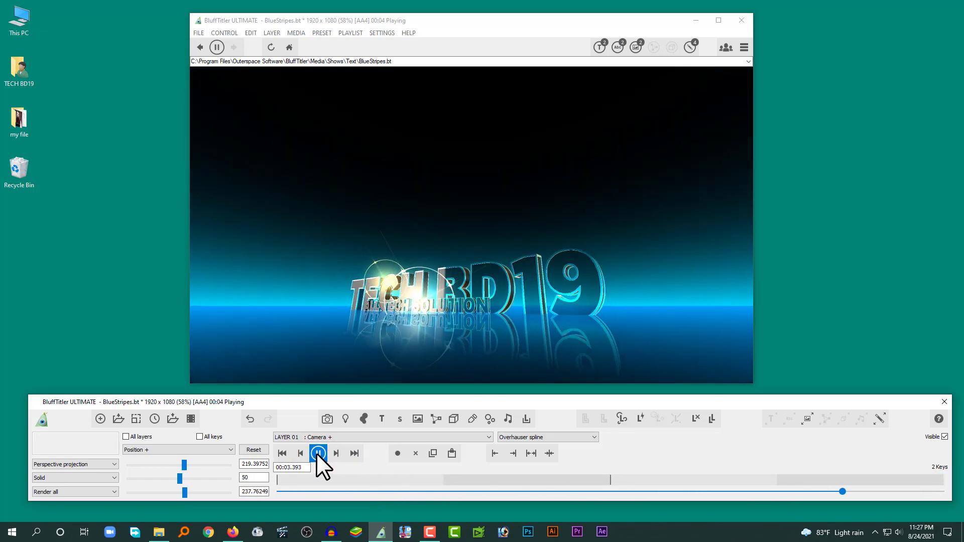
left_click(321, 454)
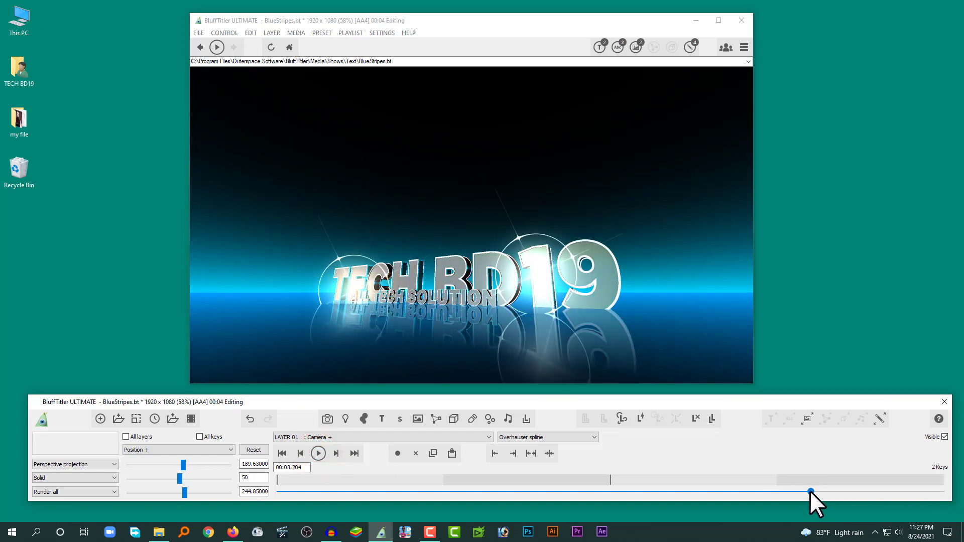
Step: Copy the camera's Position key at 2 seconds and paste it at the end of the timeline, at 4 seconds
left_click_drag(810, 491, 682, 490)
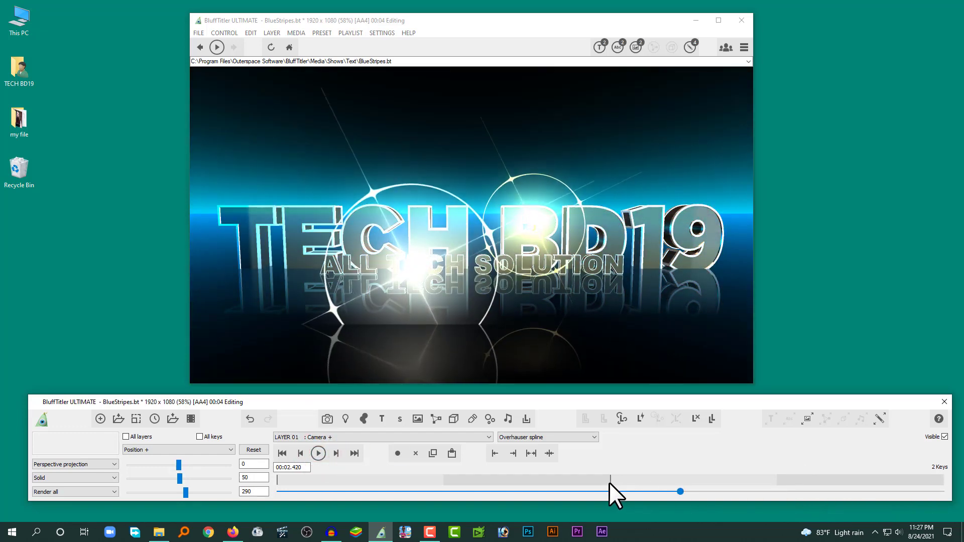
left_click(610, 482)
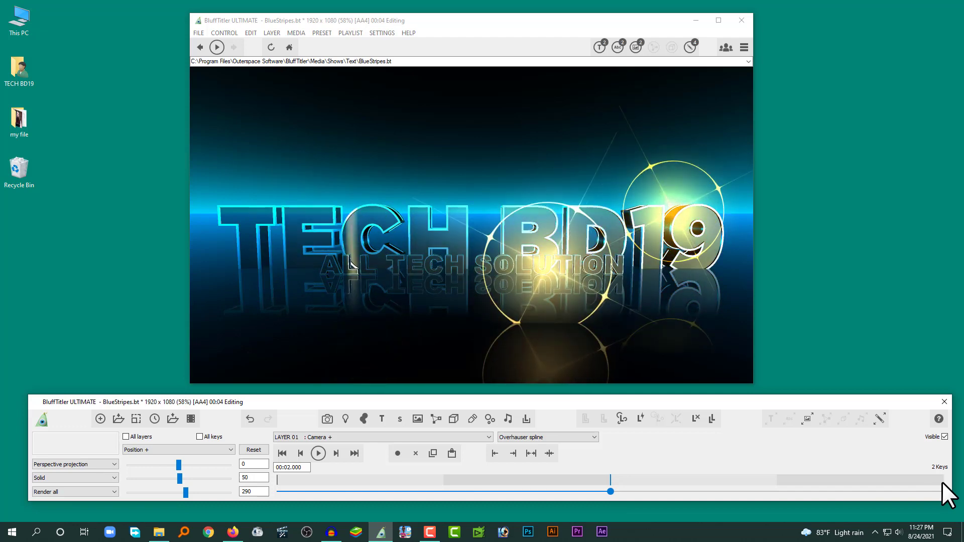
left_click(610, 479)
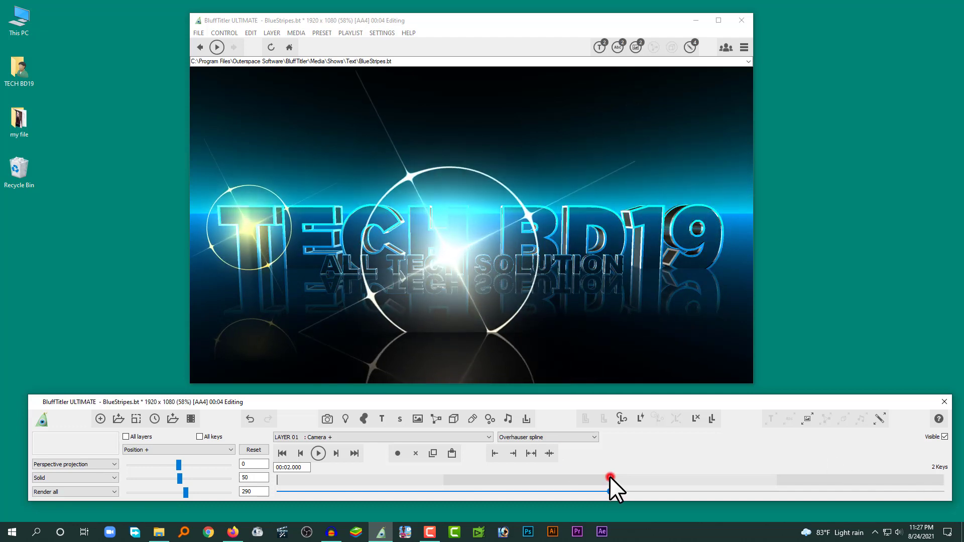
left_click(432, 453)
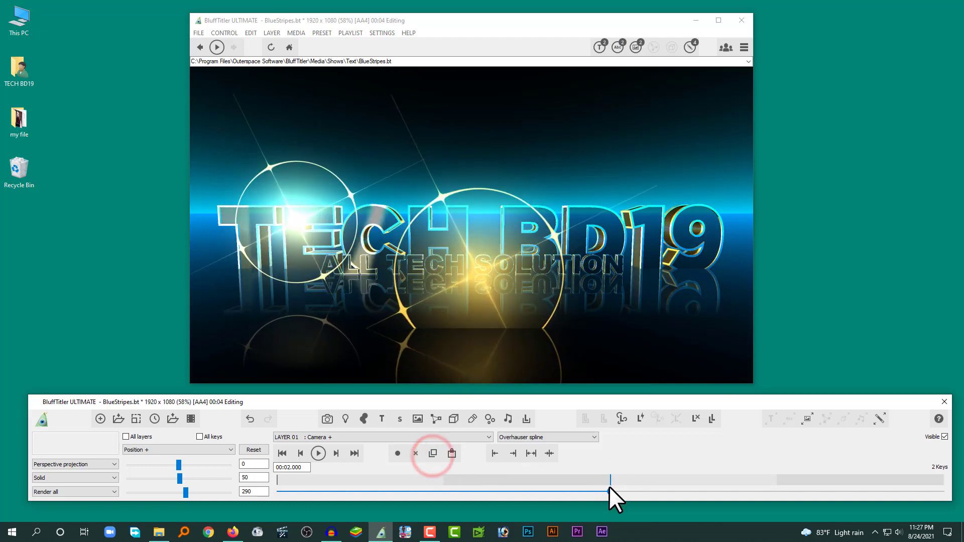
left_click_drag(610, 491, 937, 490)
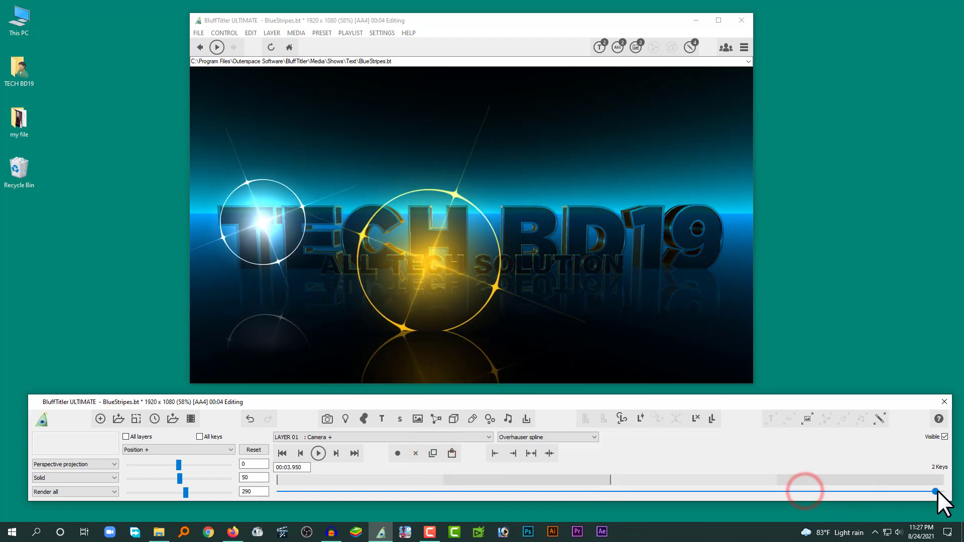
left_click(454, 454)
Step: Play the show to preview the camera motion with the pasted end key, and stop it
left_click_drag(942, 491, 441, 492)
left_click(318, 454)
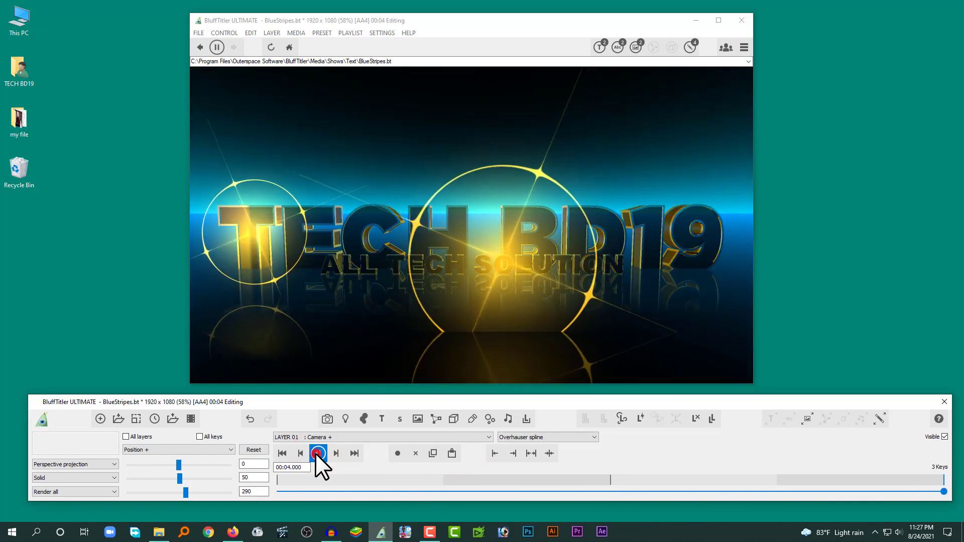
left_click(316, 453)
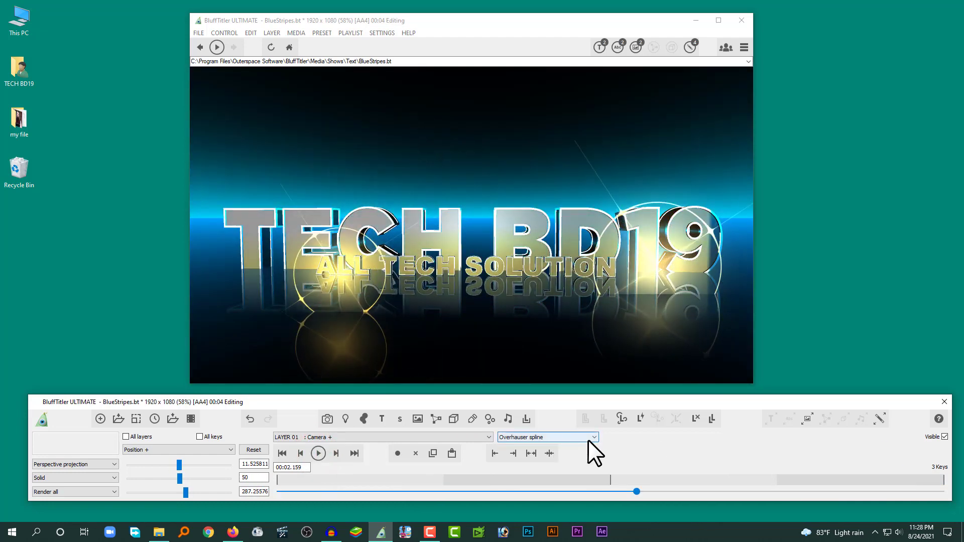
Step: Examine the camera's keys at 0 and 2 seconds and replay the show to check the movement between the last two keys
left_click(611, 479)
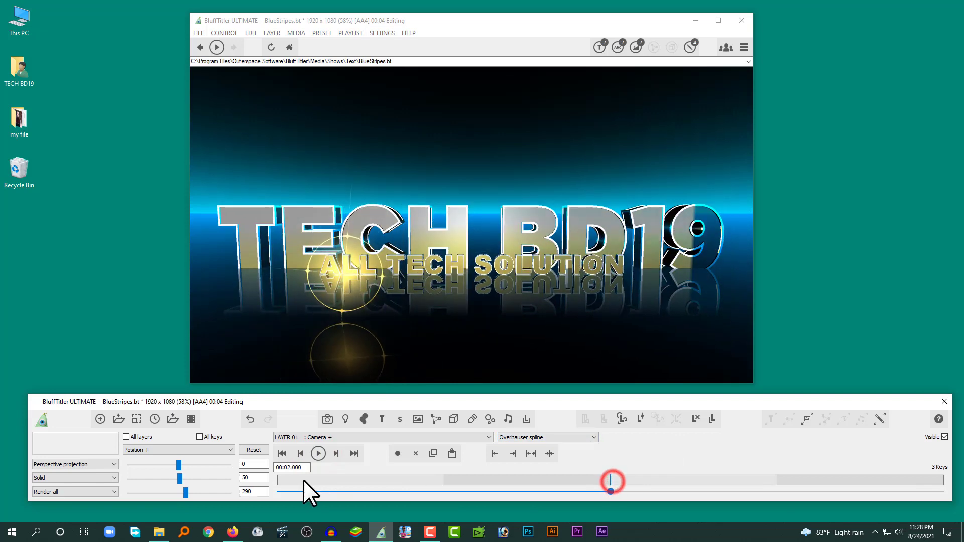
left_click(274, 483)
left_click(610, 479)
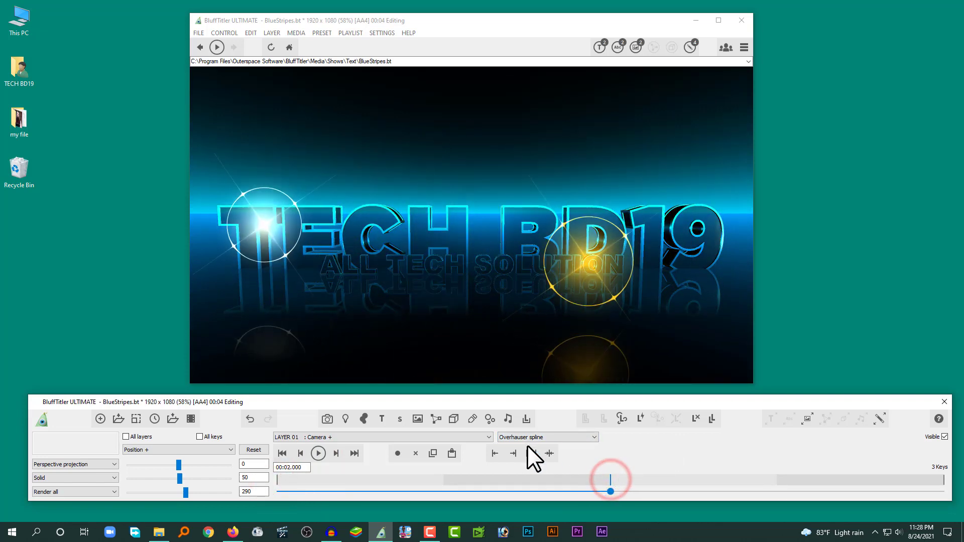
left_click(516, 437)
left_click(516, 437)
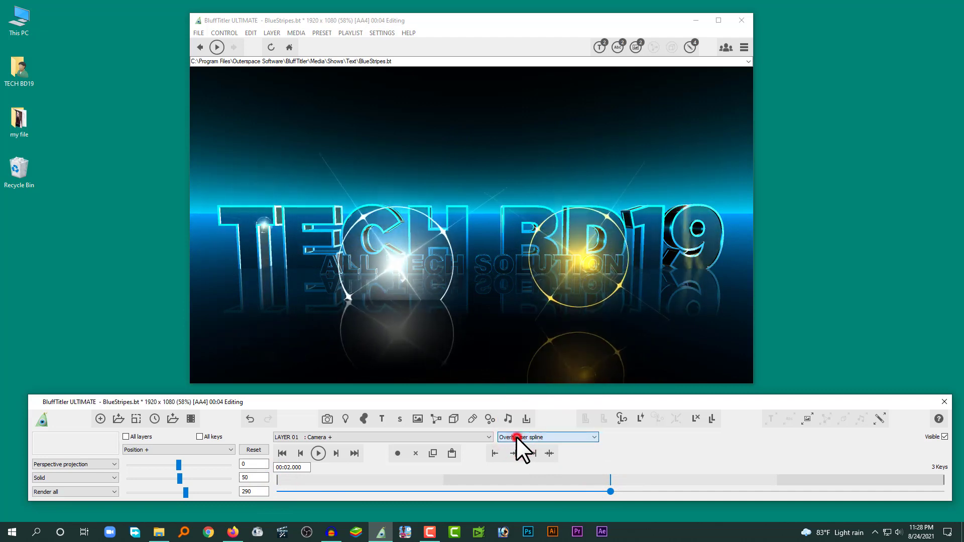
left_click_drag(610, 492, 540, 492)
left_click(317, 453)
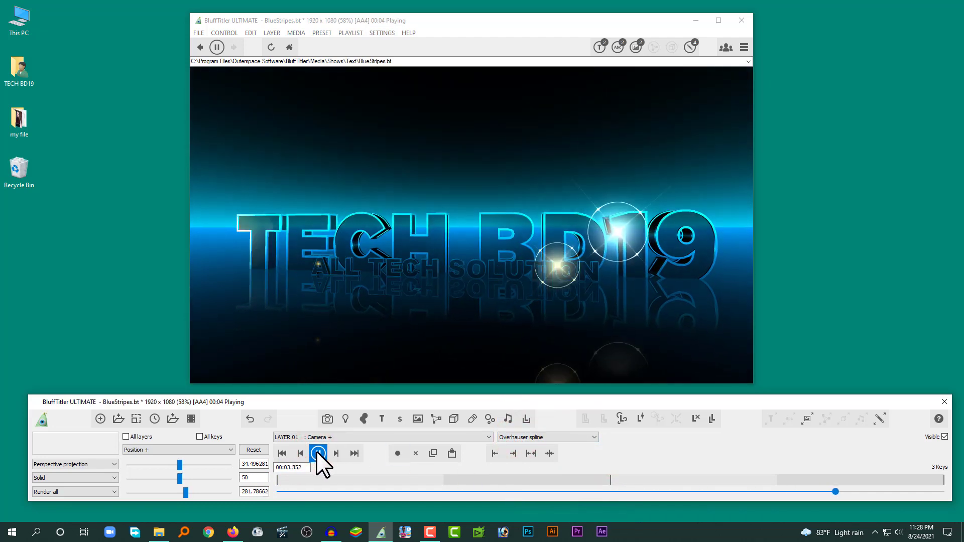
left_click(318, 453)
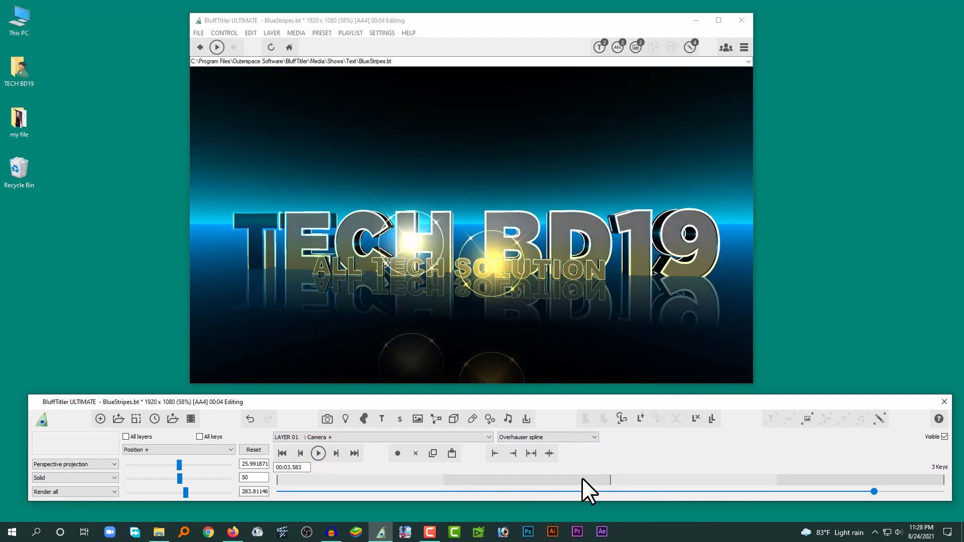
Step: Set the camera's Position interpolation to Hulshoff spline and play the show to check the movement
left_click(526, 438)
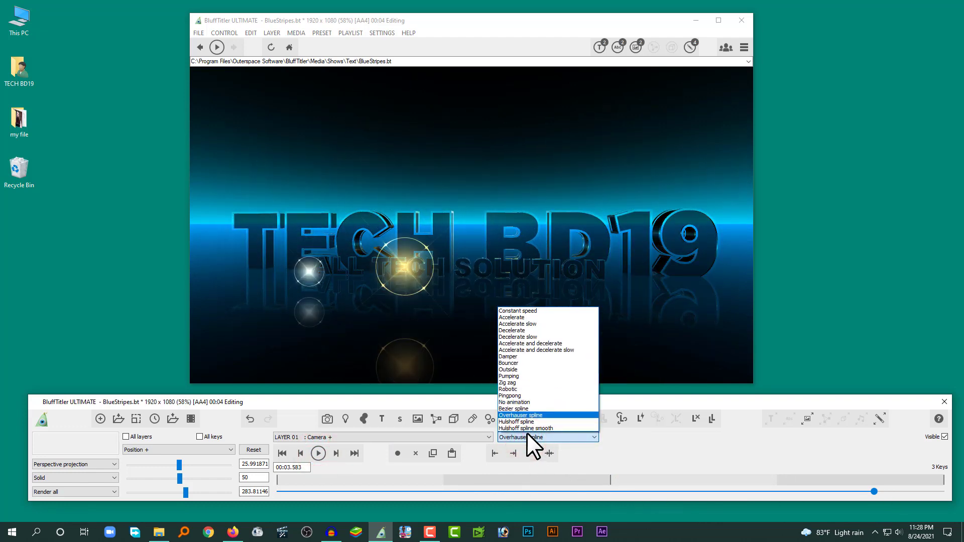
left_click(525, 422)
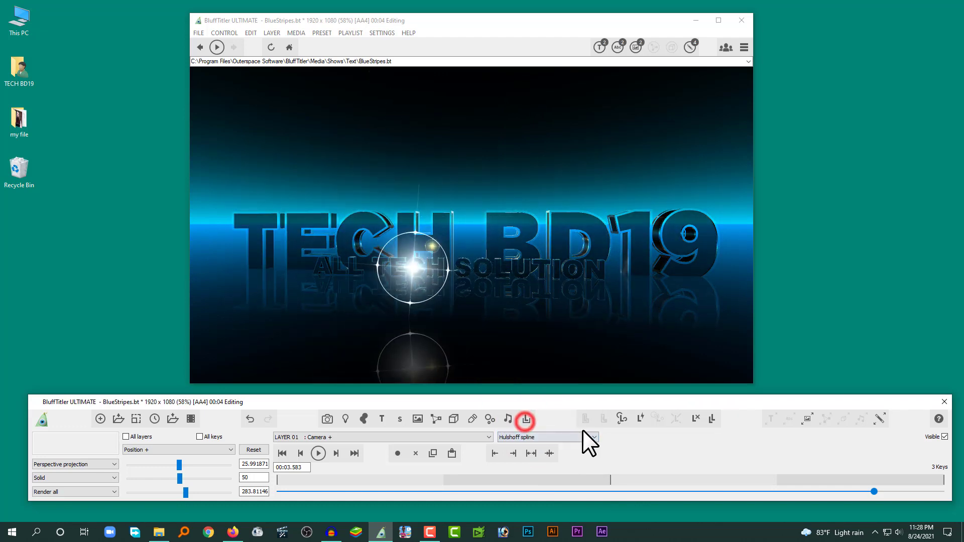
left_click_drag(872, 492, 498, 492)
left_click(318, 453)
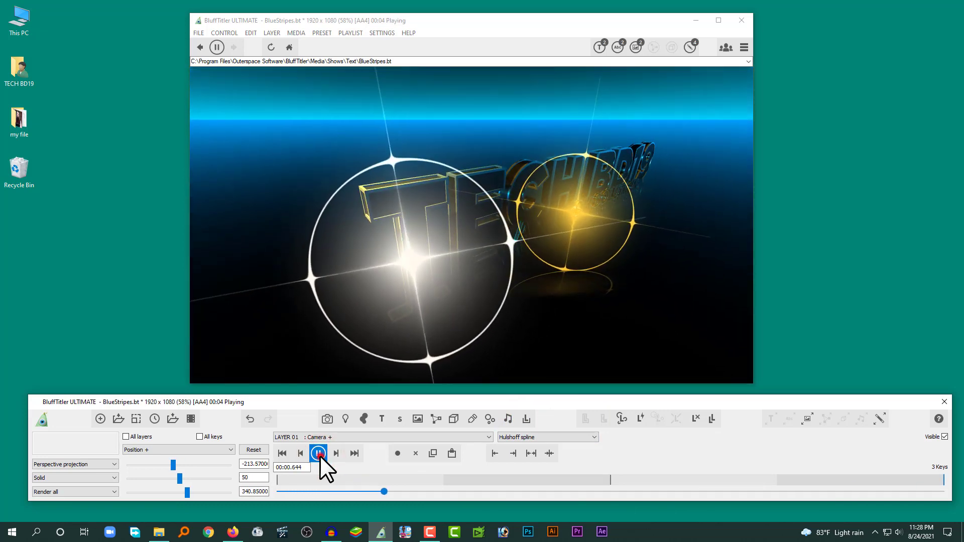
left_click(318, 454)
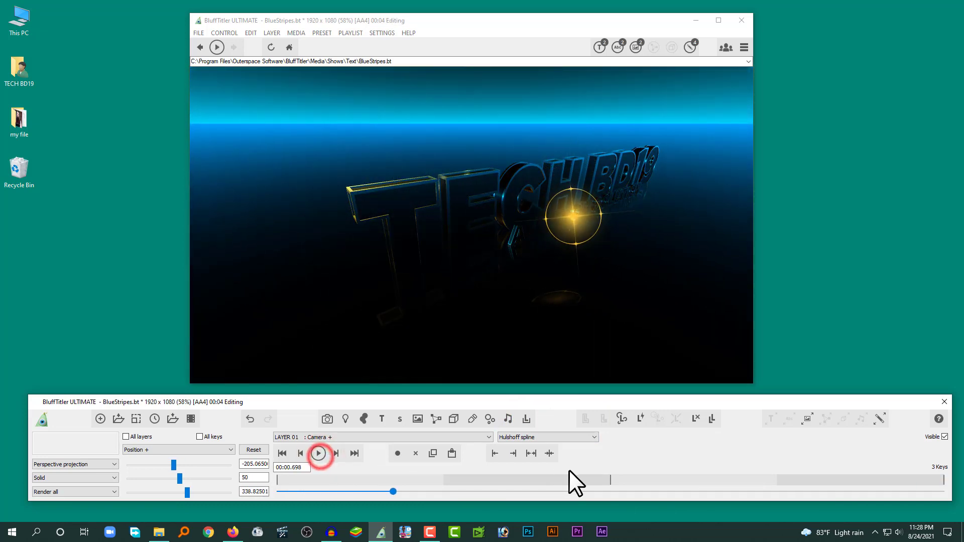
Step: Set the camera's third Position value to 202 on the 2-second key and about 242.4 on the 4-second key
left_click(609, 480)
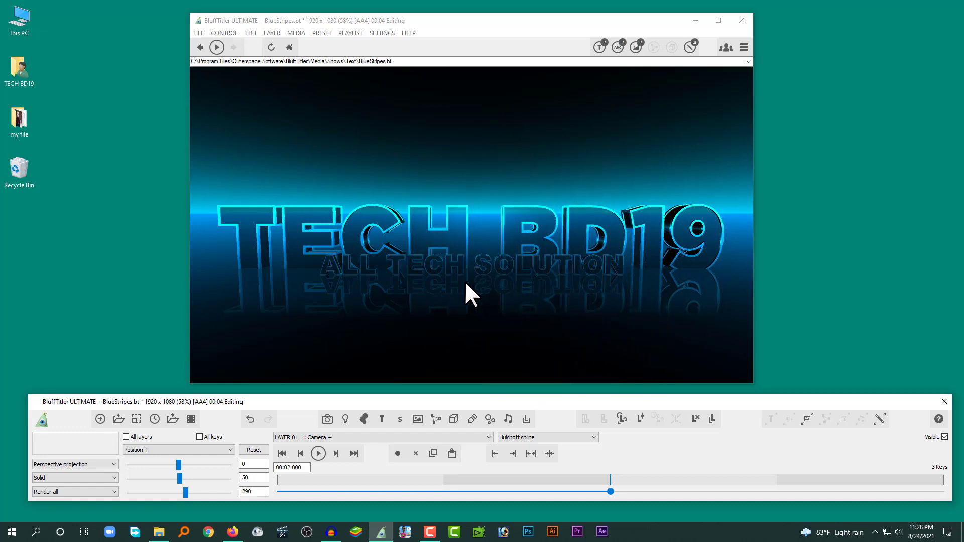
left_click(609, 480)
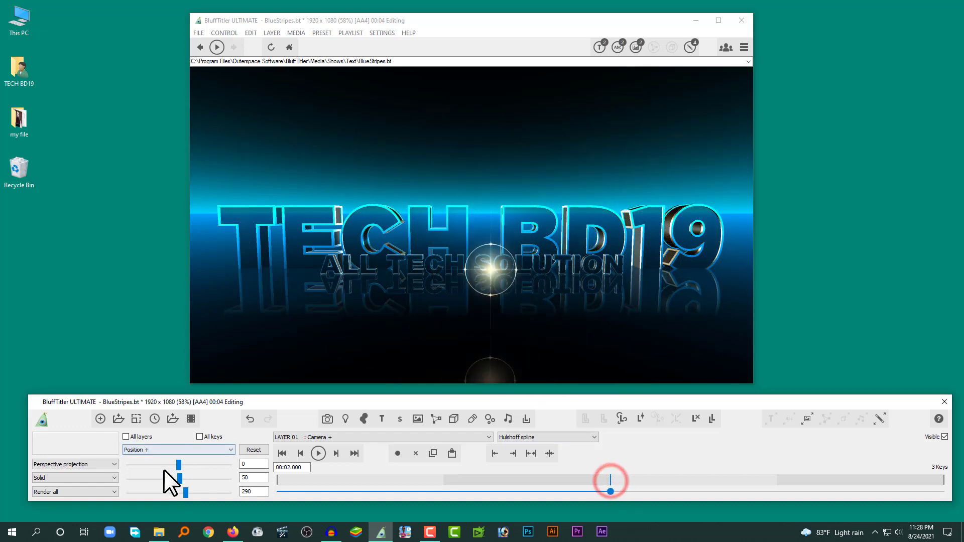
left_click(185, 492)
left_click_drag(185, 492, 183, 493)
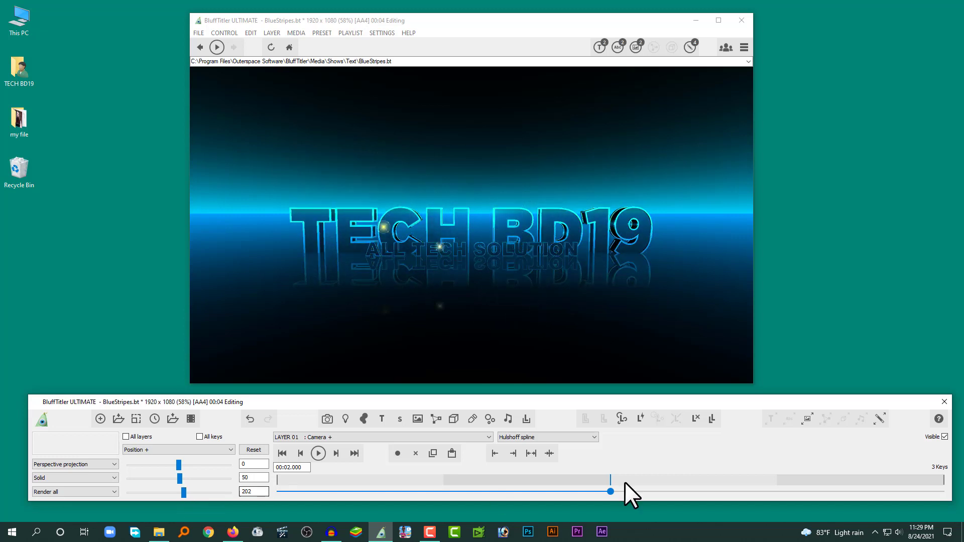
left_click(941, 480)
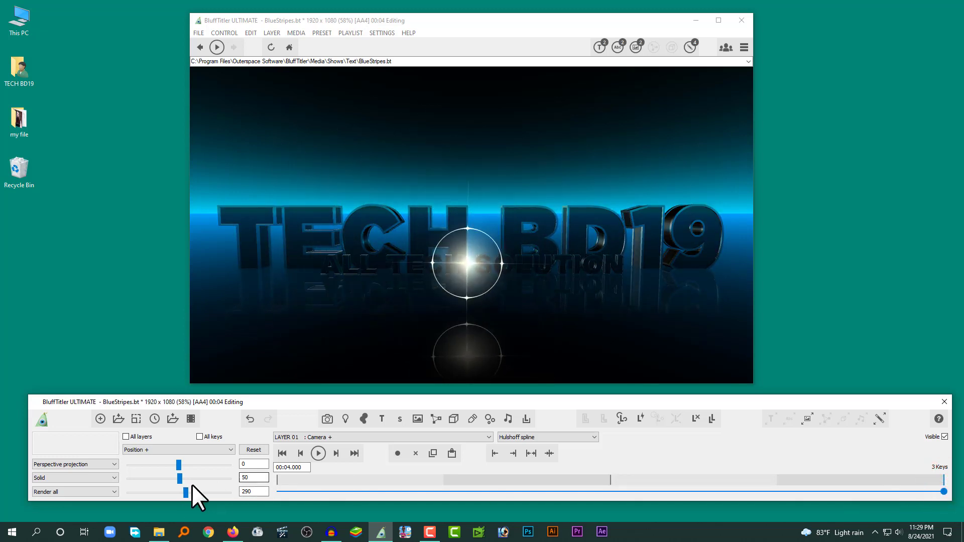
left_click_drag(186, 493, 184, 493)
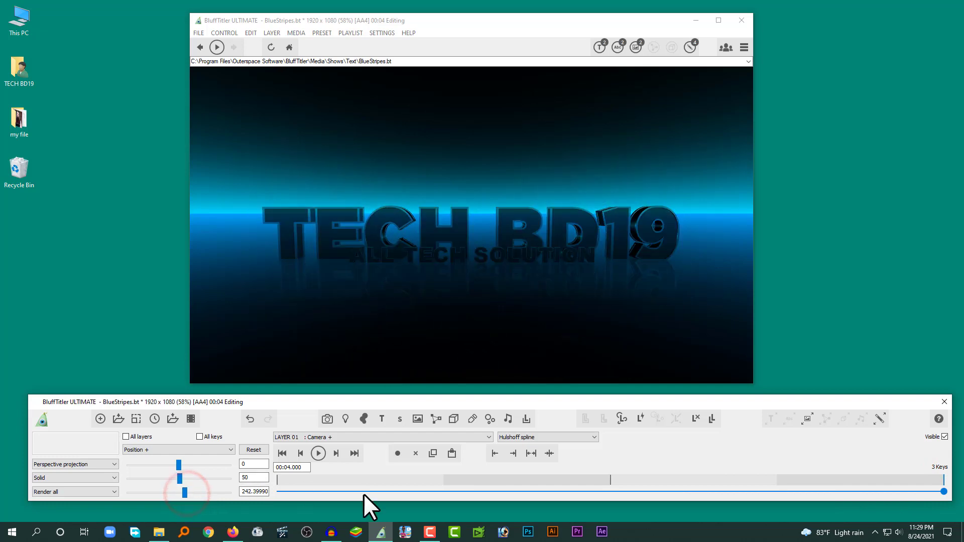
Step: Play the show from near its start to preview the new camera distances, and move the playhead back to 00:03.520
left_click(324, 493)
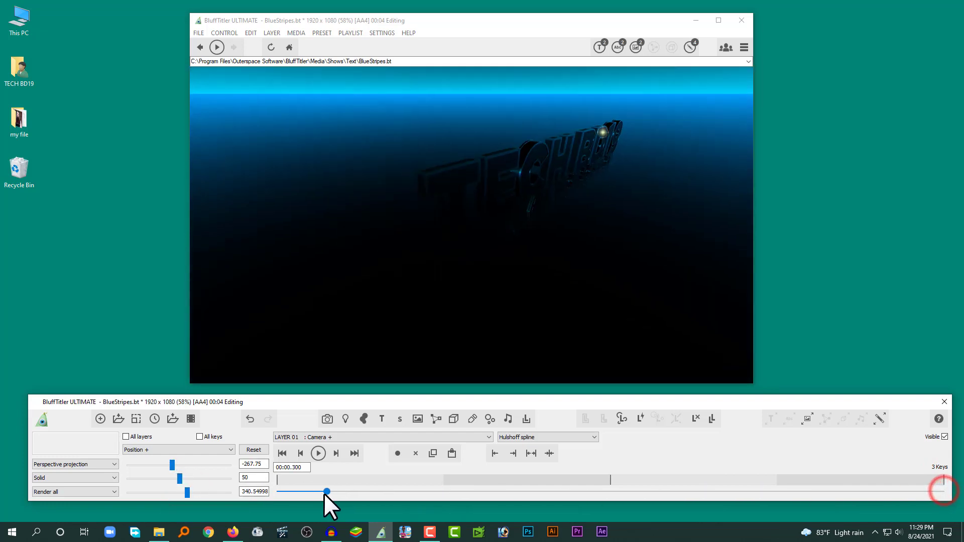
left_click(313, 456)
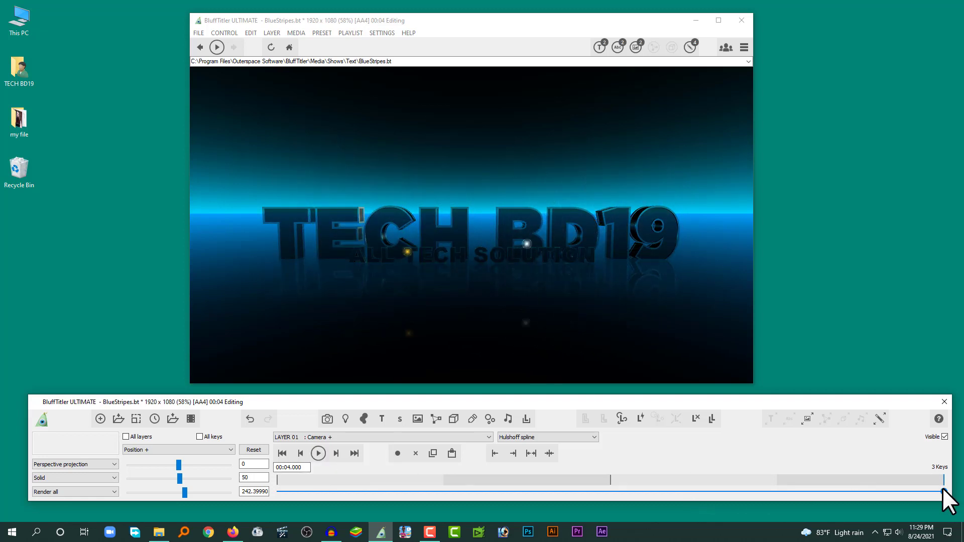
left_click_drag(943, 491, 863, 476)
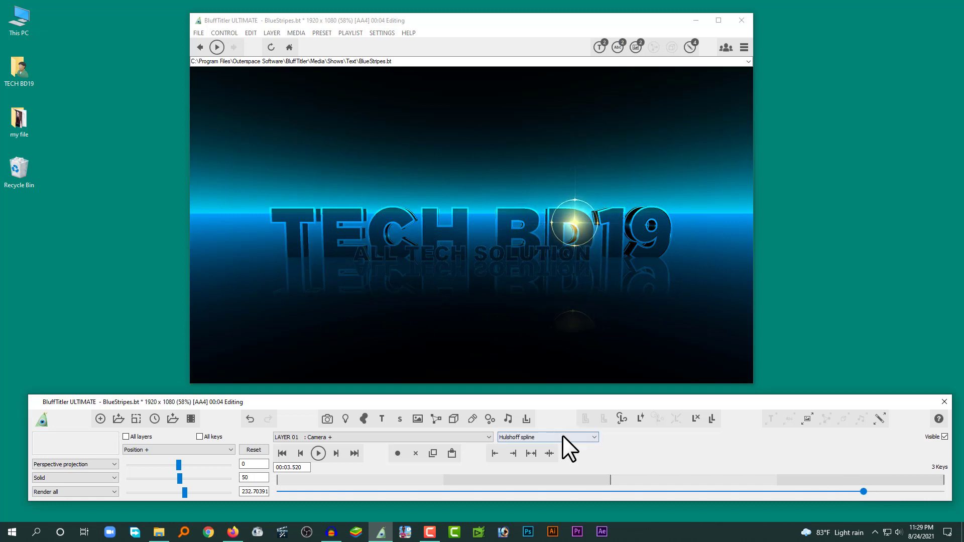
Step: Set the show's total duration to 10 seconds, adding the extra time to the end
left_click(152, 418)
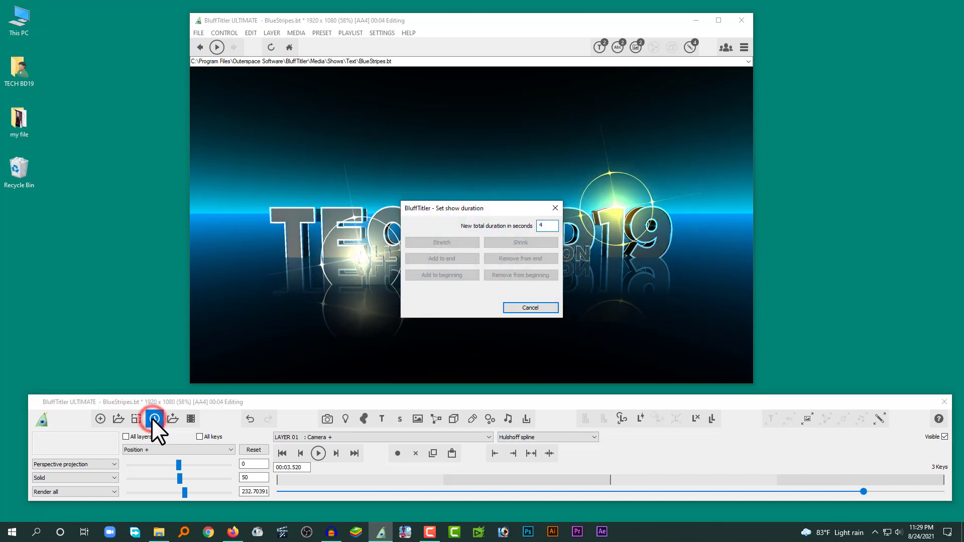
left_click_drag(460, 212, 532, 297)
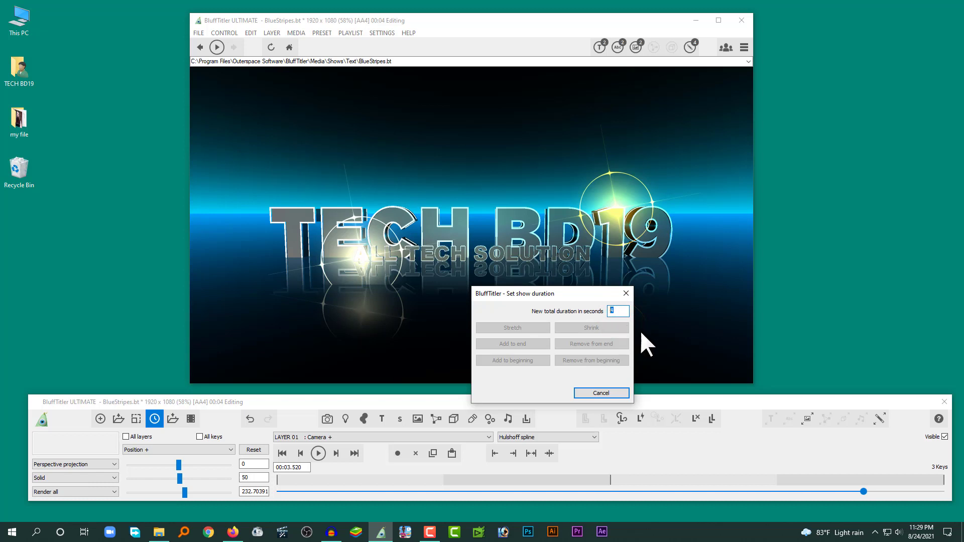
type("10")
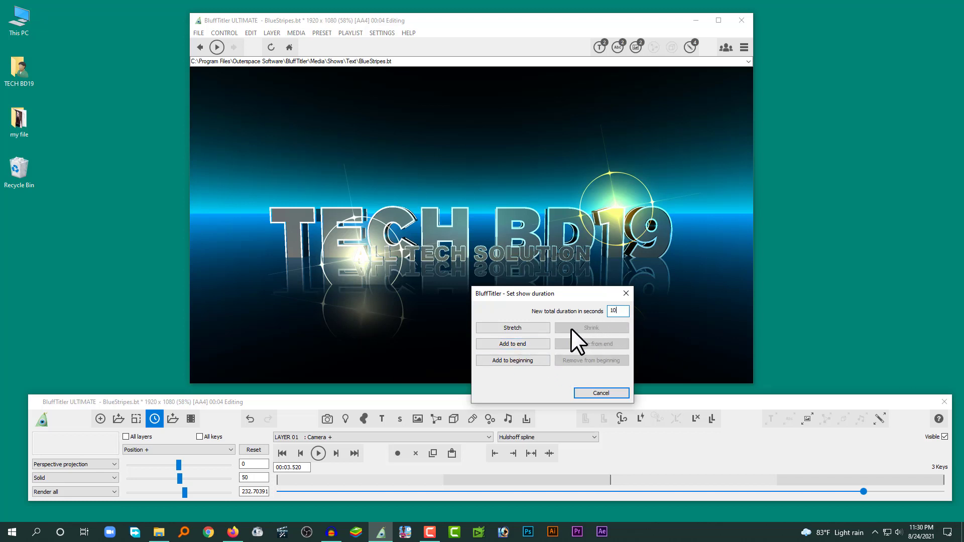
left_click(501, 343)
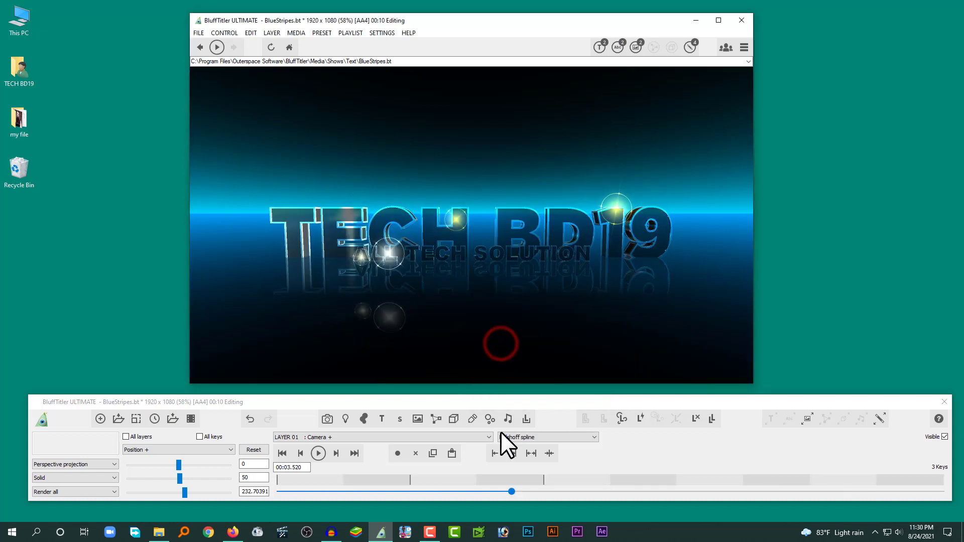
Step: Check the camera's keys at 2 and 4 seconds on the extended timeline and play the show from the start
left_click_drag(509, 491, 413, 493)
left_click(410, 480)
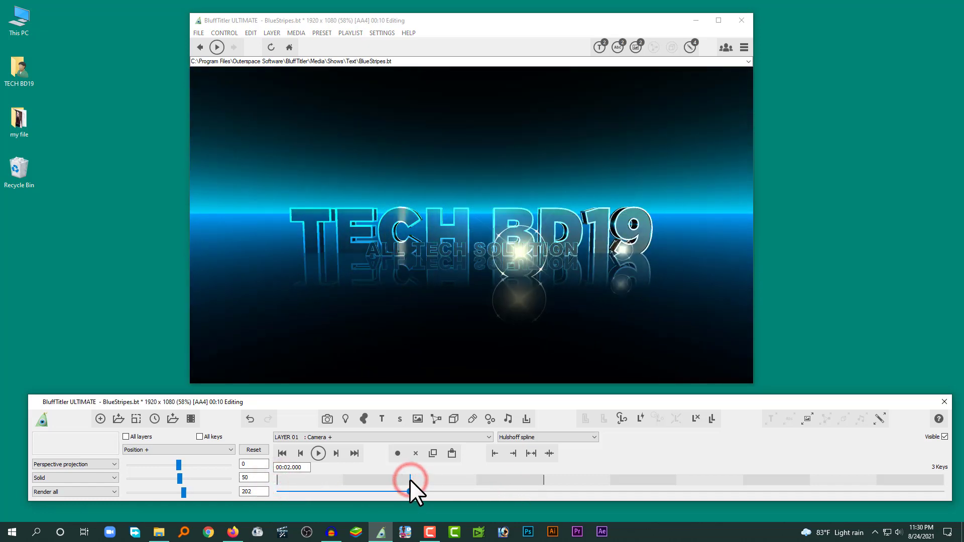
left_click_drag(409, 492, 499, 492)
left_click(544, 478)
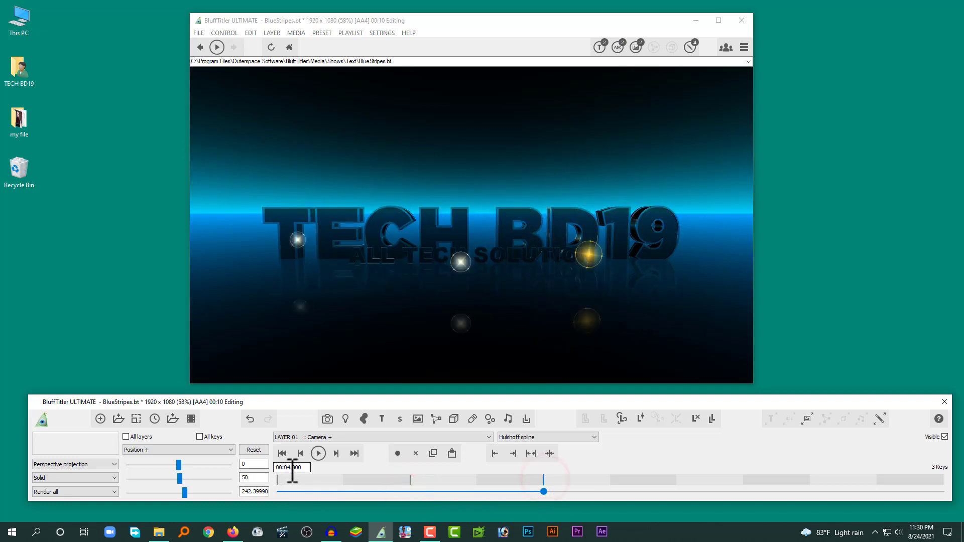
left_click_drag(543, 491, 260, 475)
left_click(316, 454)
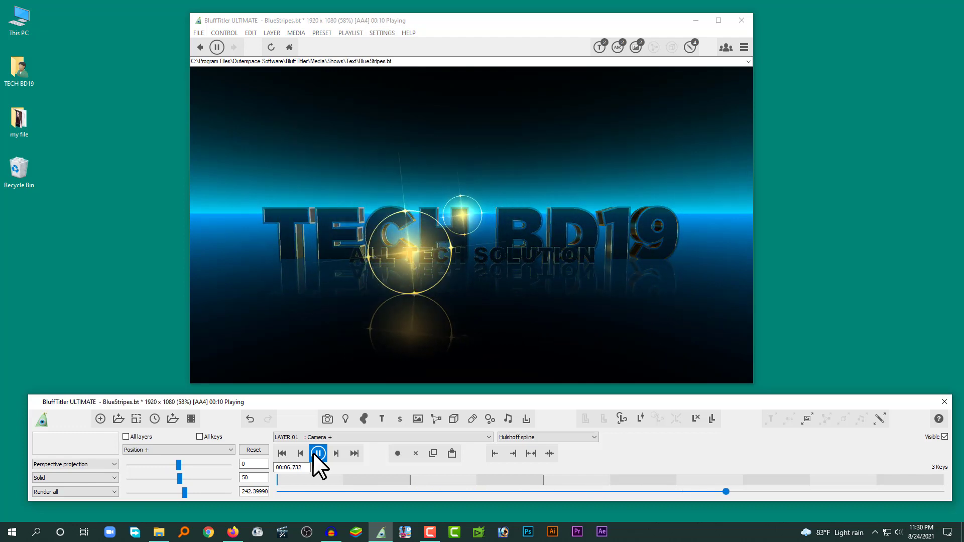
Step: Stop the playback, add Realization.mp3 from the youtube audio library folder as an audio layer, and play the show to hear it
left_click(315, 452)
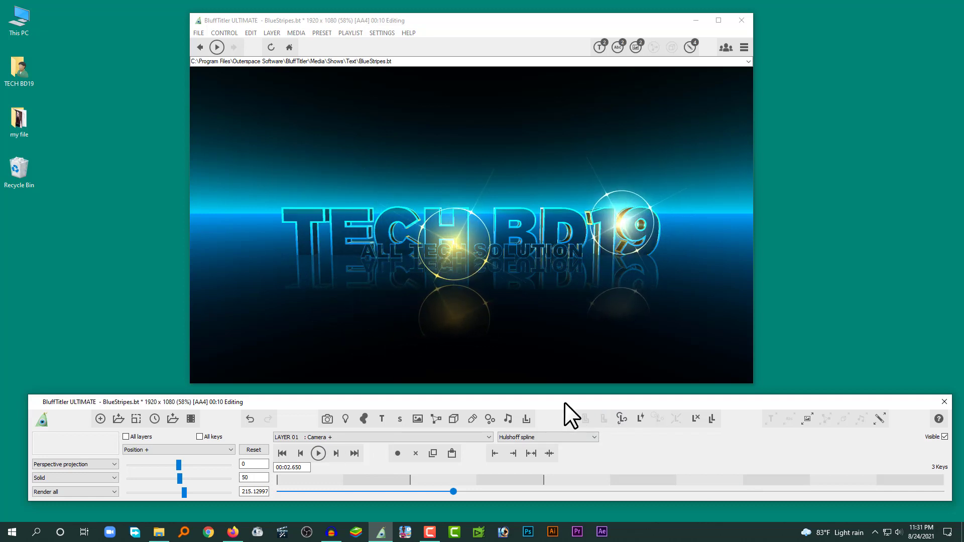
left_click(510, 415)
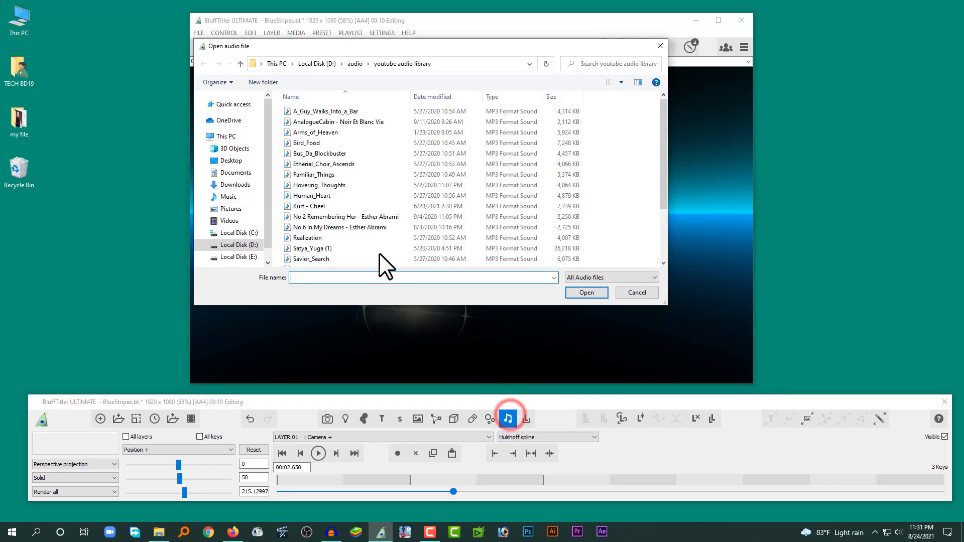
left_click_drag(665, 128, 661, 137)
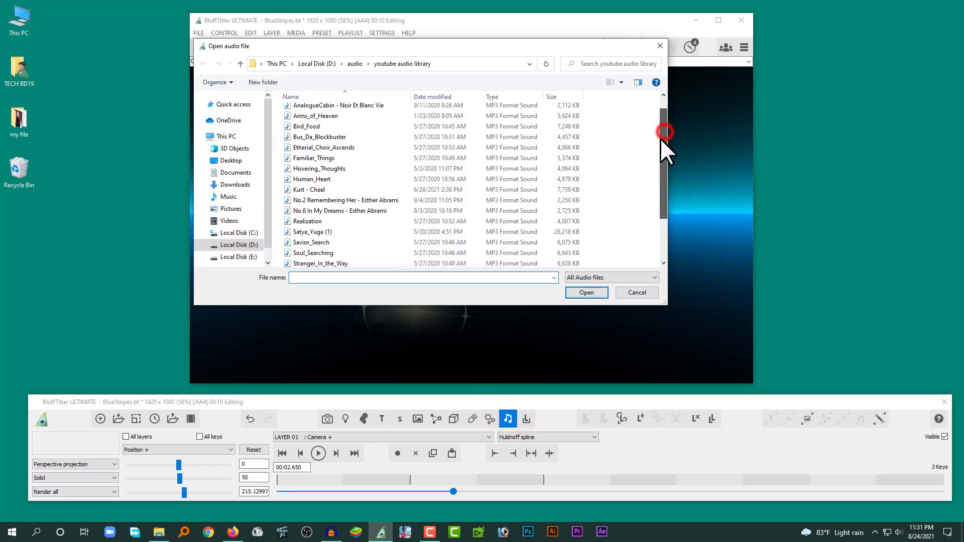
double_click(343, 220)
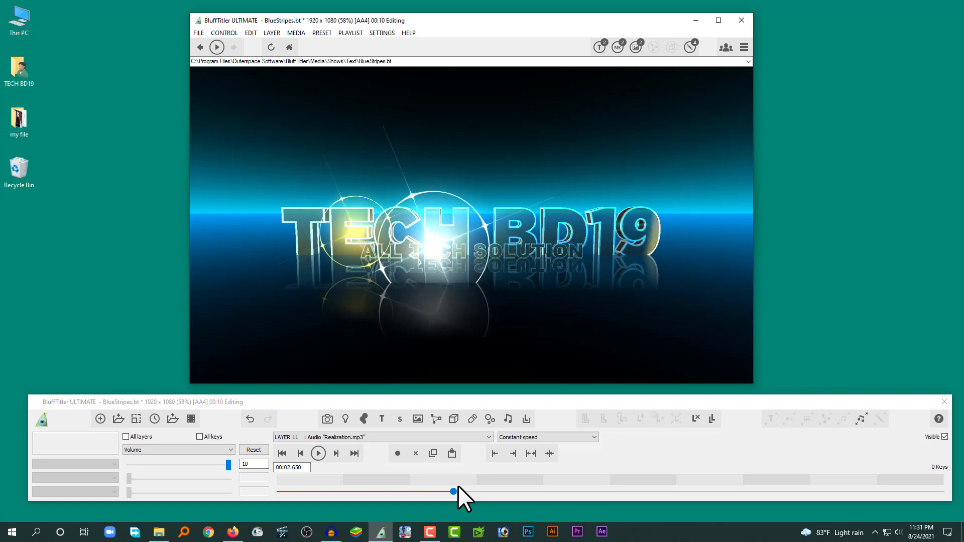
left_click(318, 453)
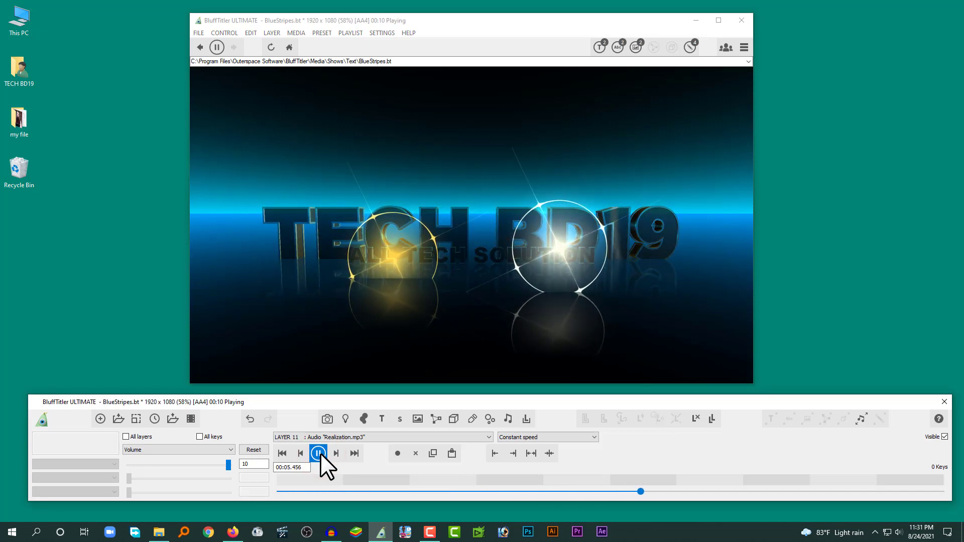
left_click(320, 453)
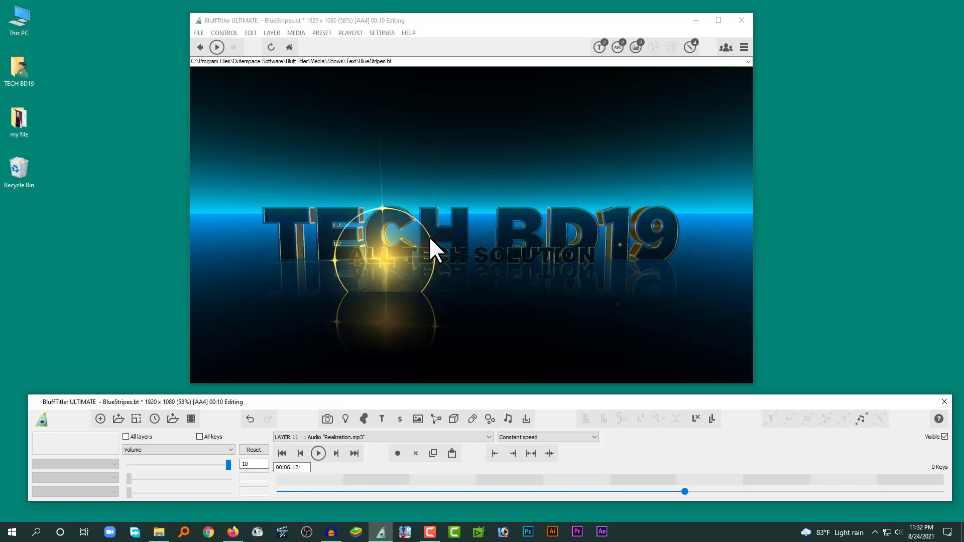
Step: Review the show resolution presets and accept FHD 1920 x 1080 with a 16:9 display aspect ratio
left_click(136, 422)
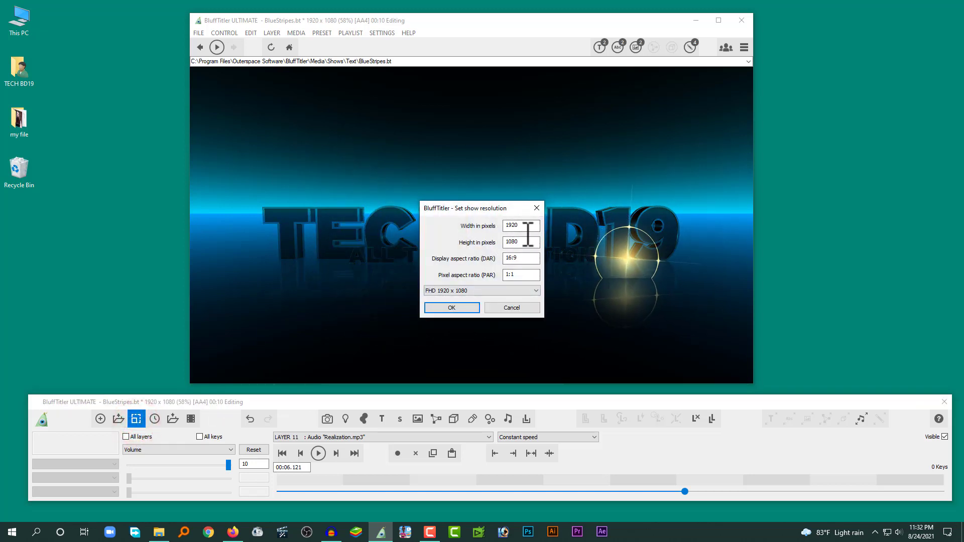
left_click(462, 291)
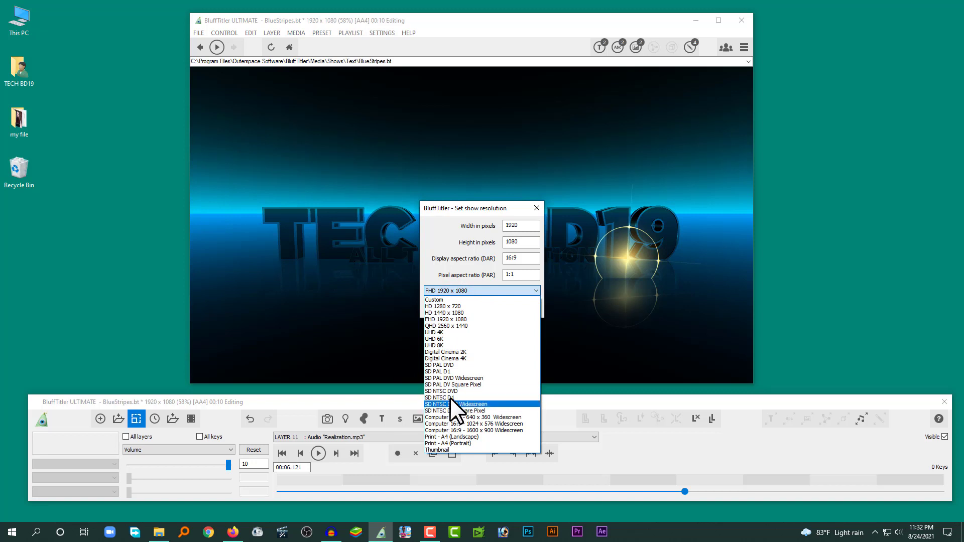
left_click(488, 268)
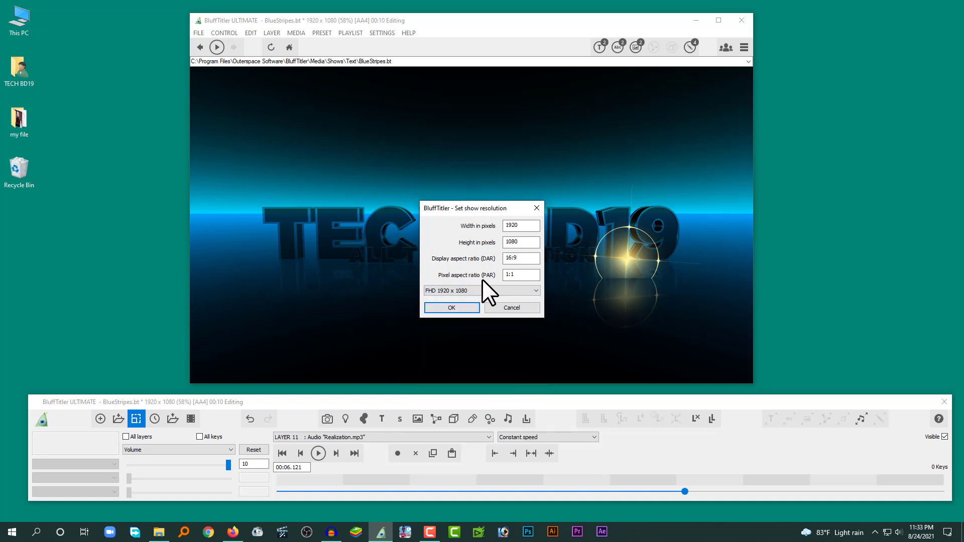
left_click(452, 307)
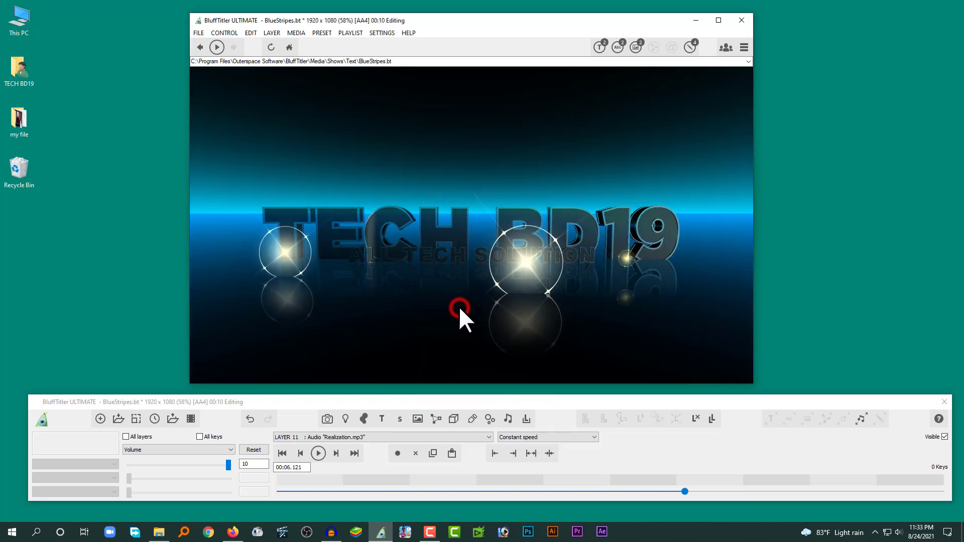
Step: Export the show as an MP4 video at 60 frames per second, saved to the Desktop as 001
left_click(191, 420)
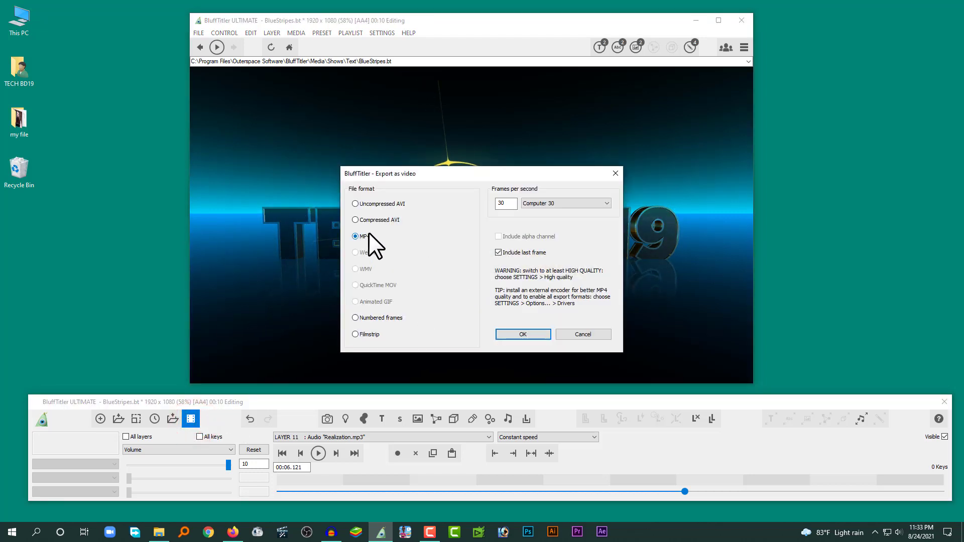
left_click(546, 202)
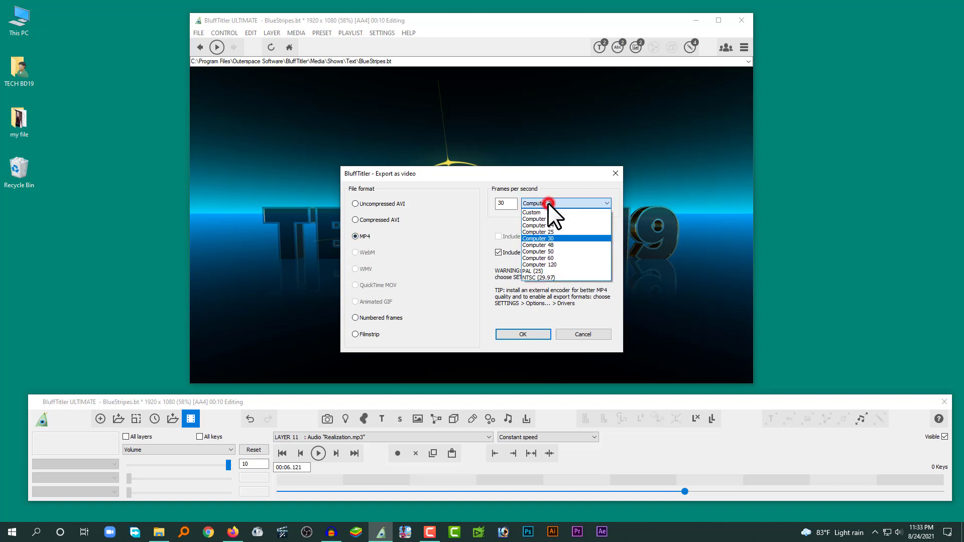
left_click(554, 258)
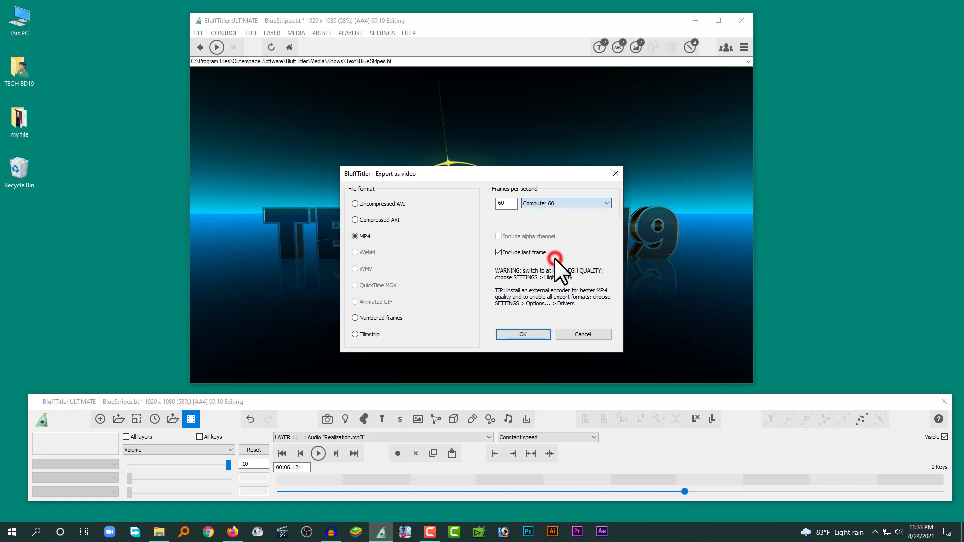
left_click(523, 335)
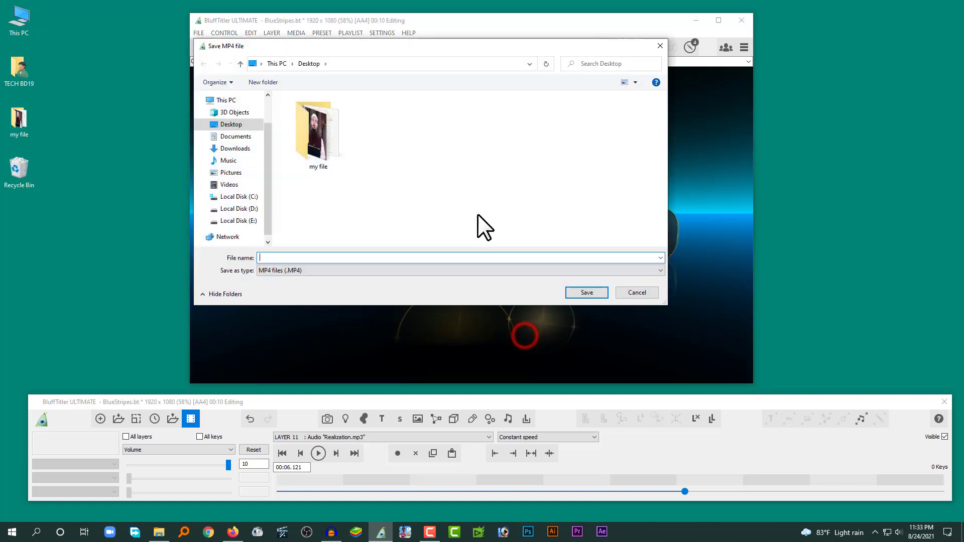
left_click(289, 259)
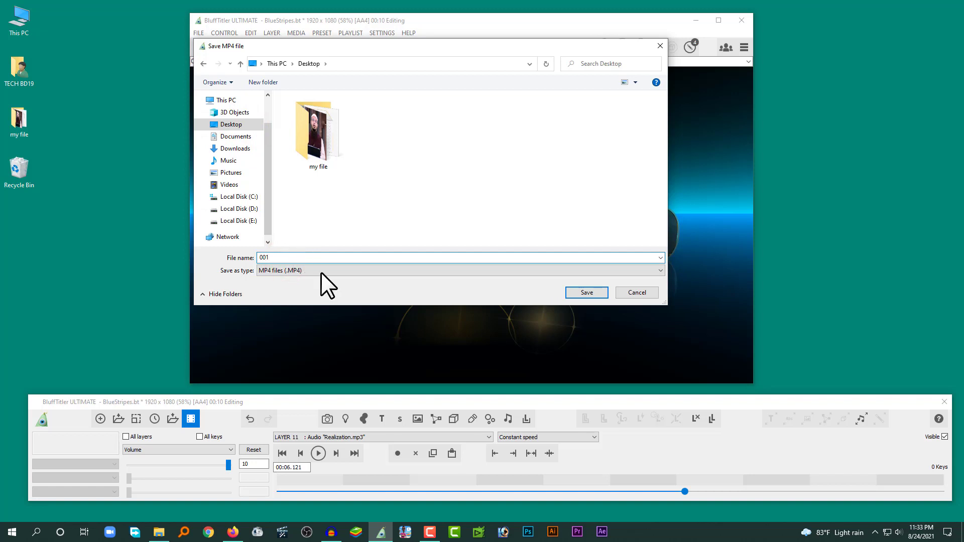
left_click(585, 292)
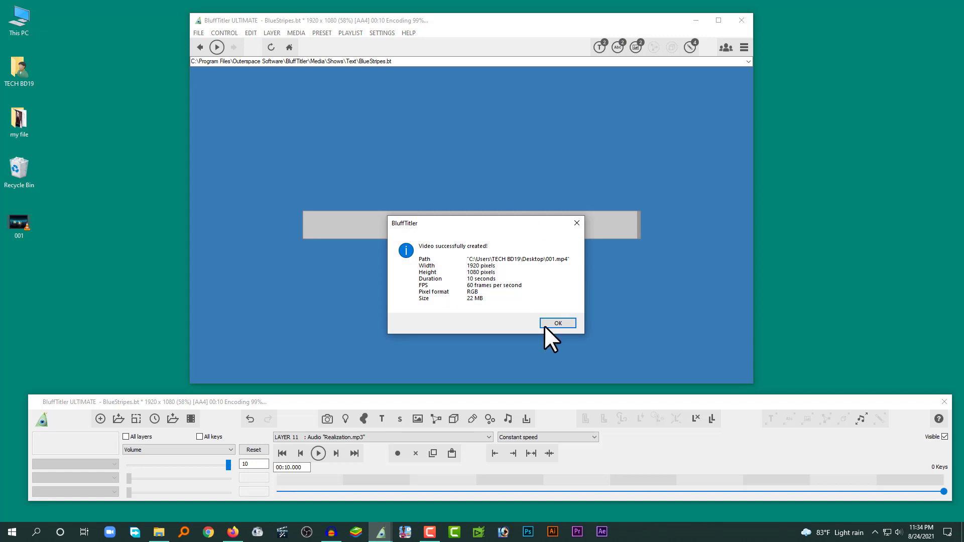
left_click(556, 324)
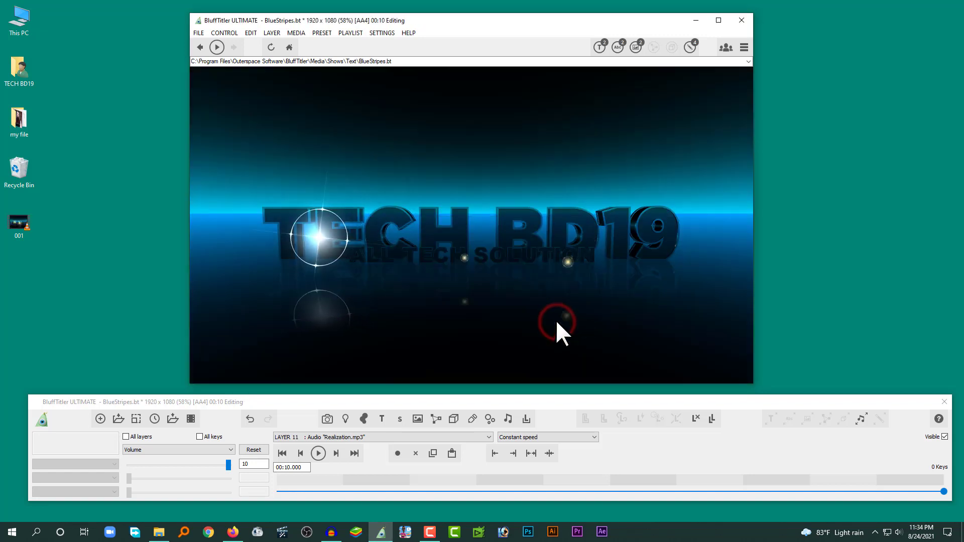
Step: Open the exported 001 video from the desktop in the media player and watch it full screen
double_click(14, 223)
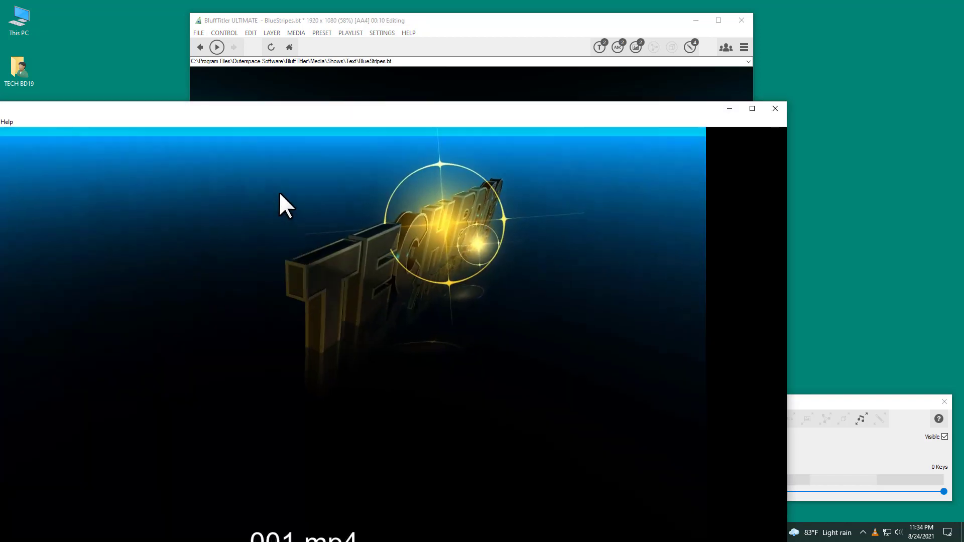
double_click(279, 192)
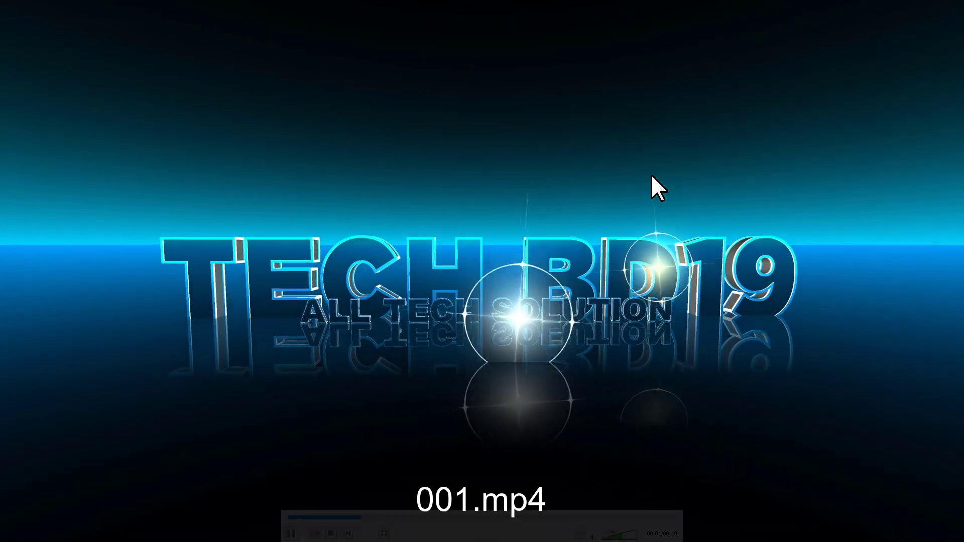